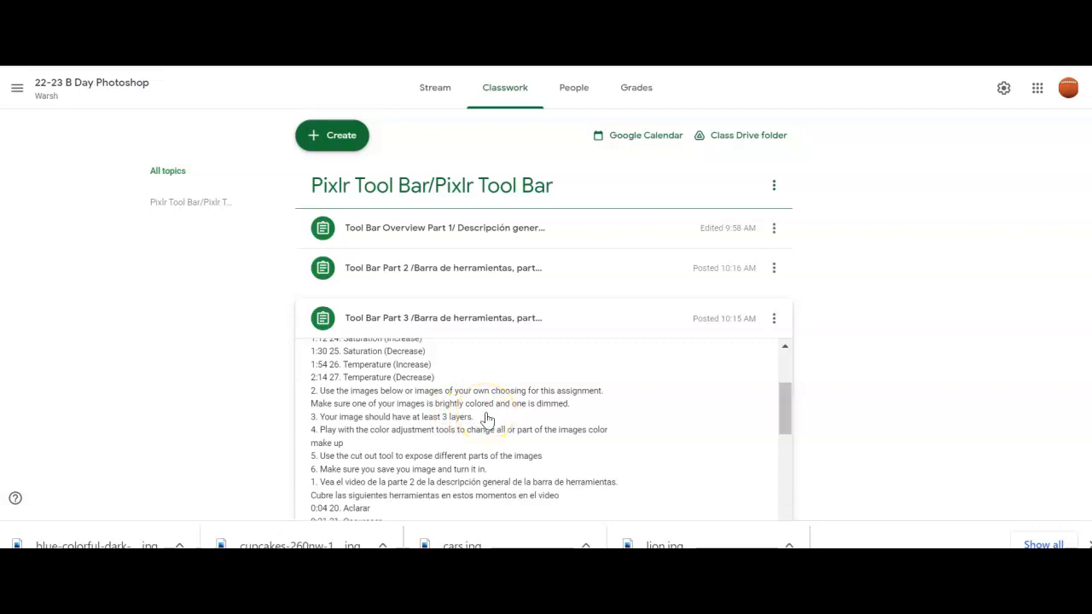
# - Download the attached image atomospheric perspective 1 color.jpg from the Tool Bar Part 3 assignment and return to the class page
pyautogui.scroll(-5, 486, 418)
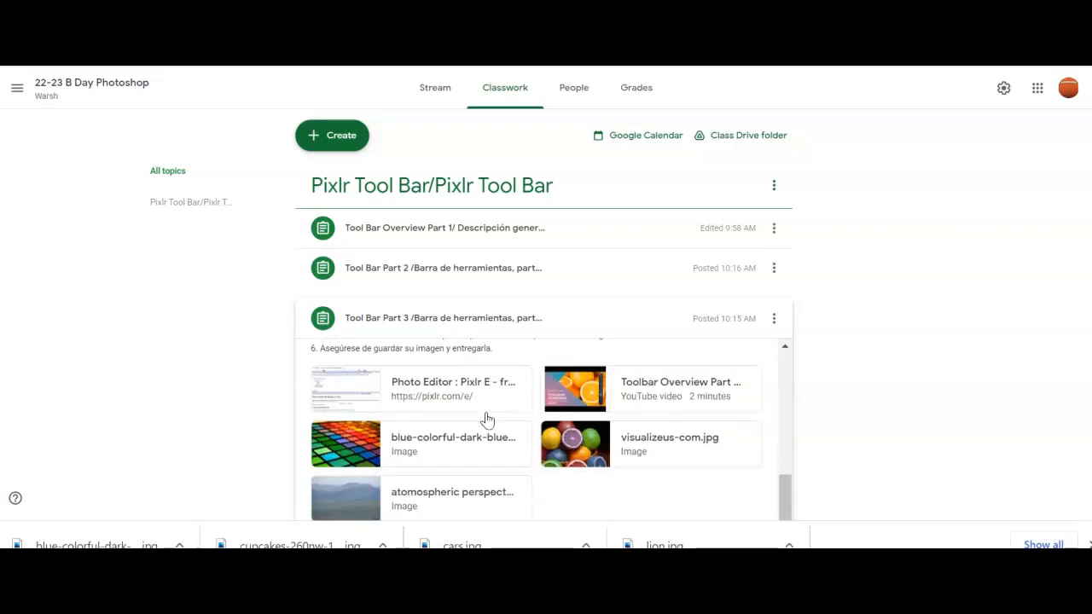
pyautogui.click(462, 500)
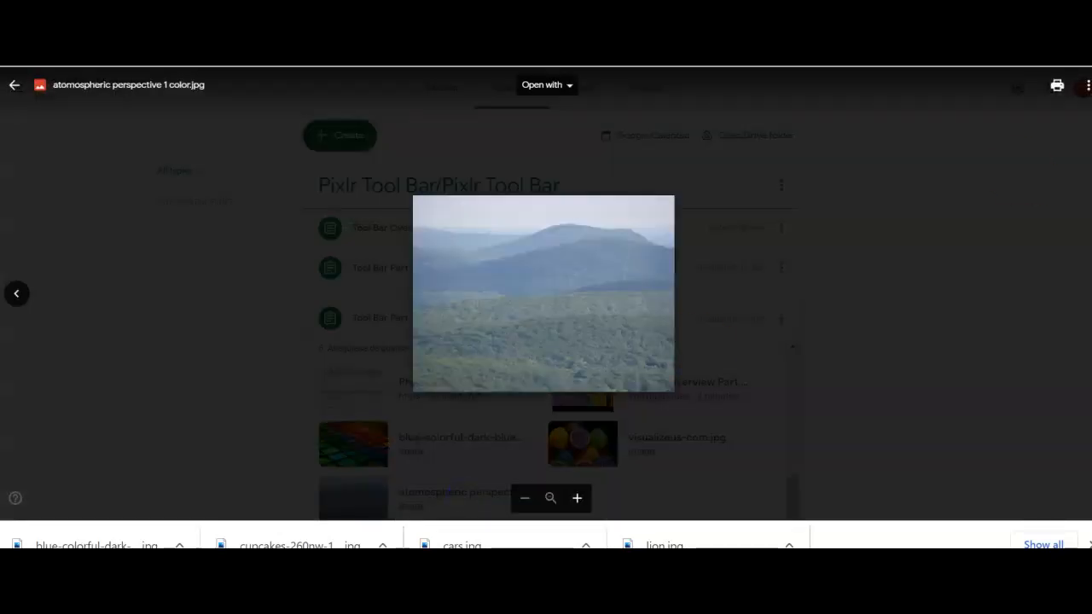
pyautogui.click(1087, 85)
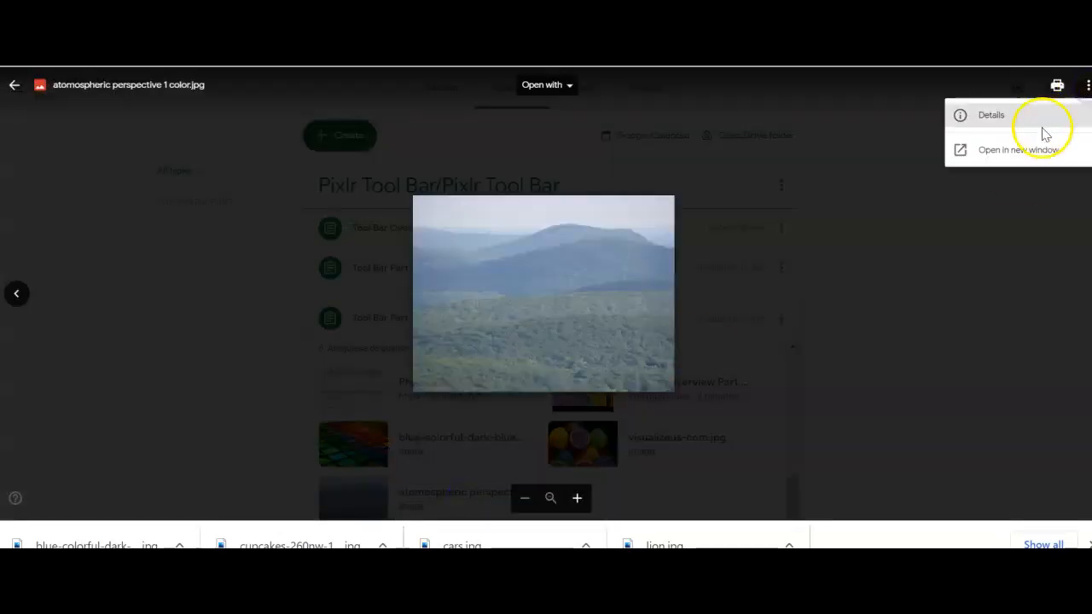
pyautogui.click(1037, 150)
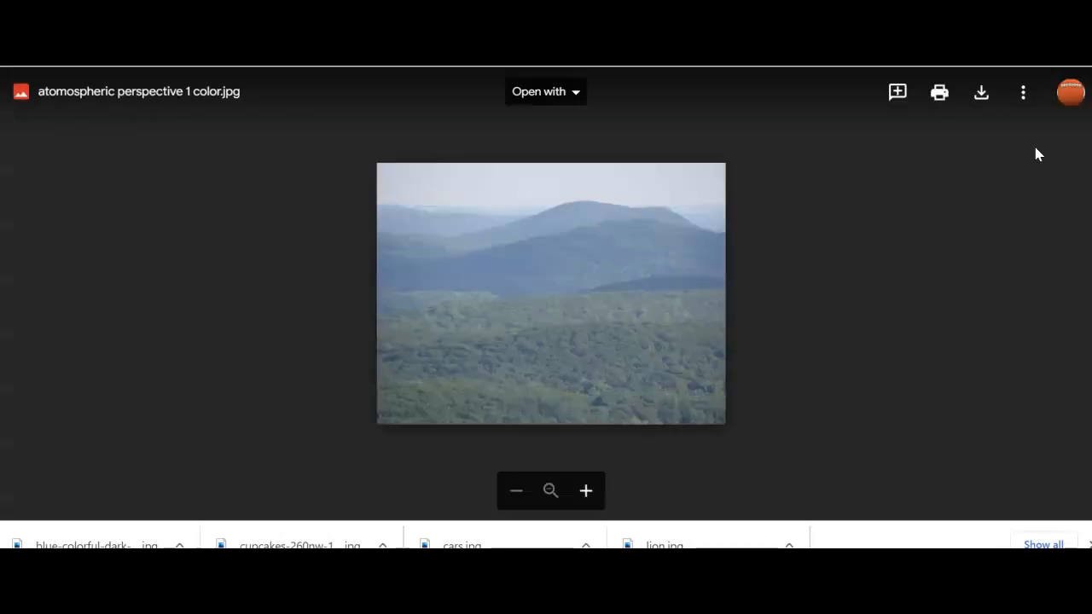
pyautogui.click(982, 94)
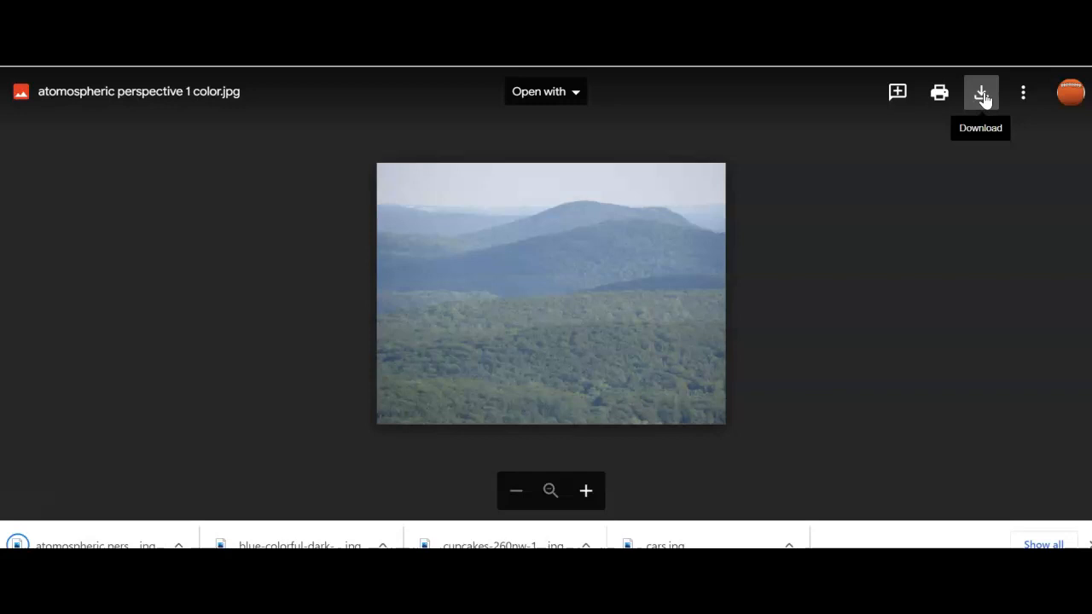
pyautogui.click(928, 17)
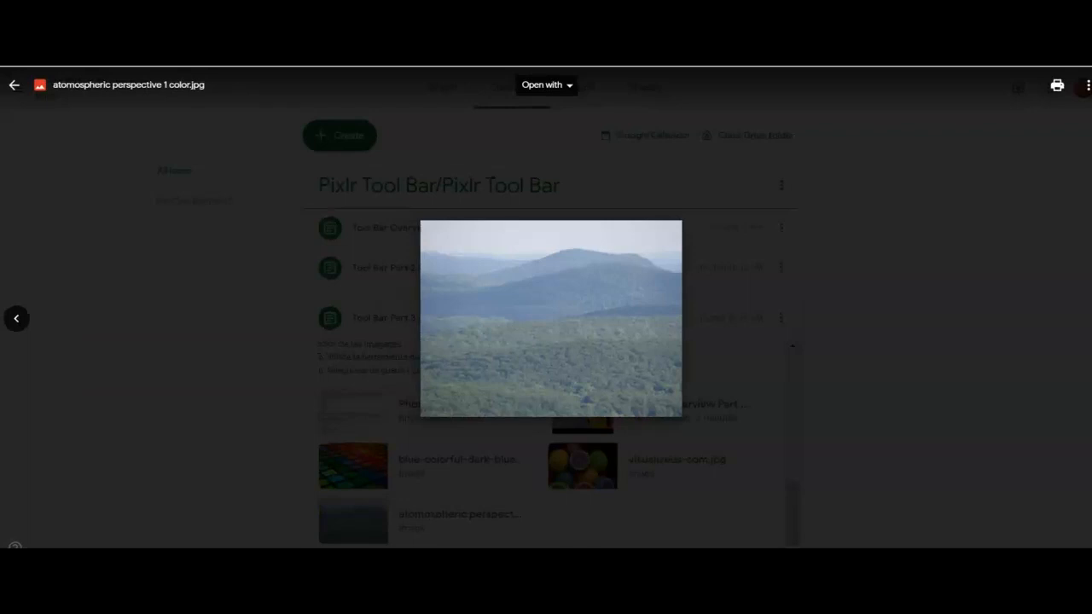
pyautogui.hotkey('alt', 'Left')
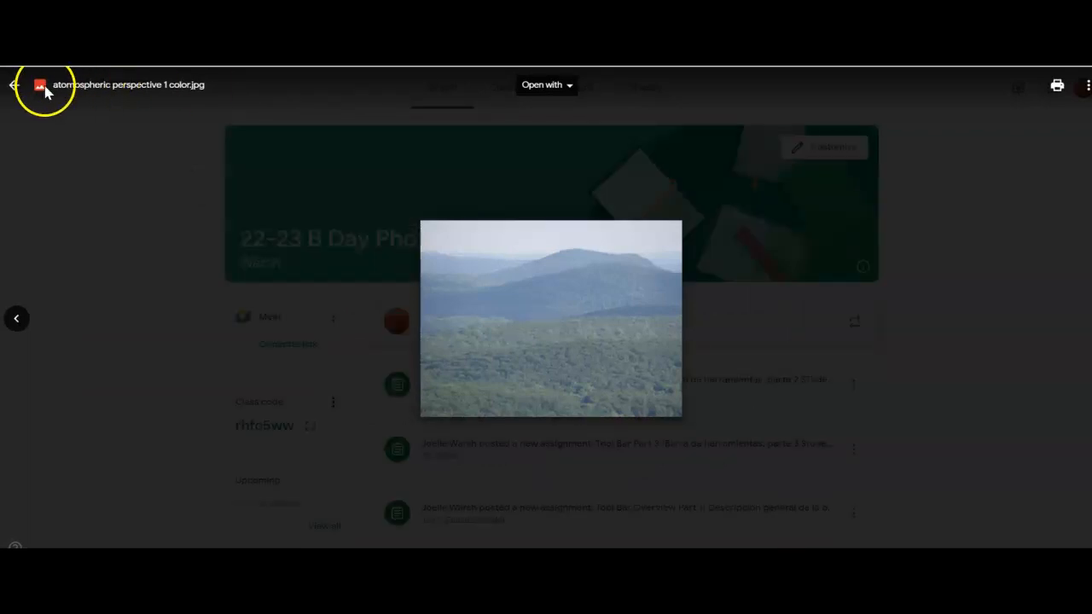
pyautogui.click(14, 84)
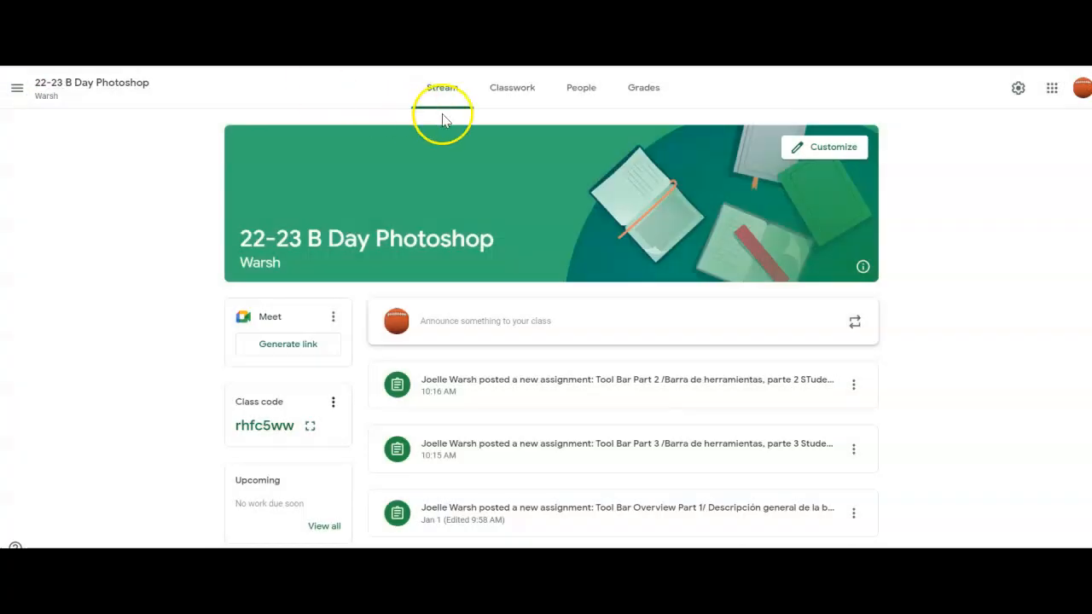
# - Download the attached image visualizeus-com.jpg from the Tool Bar Part 3 assignment's classwork and return to the attachments
pyautogui.click(511, 87)
pyautogui.click(656, 455)
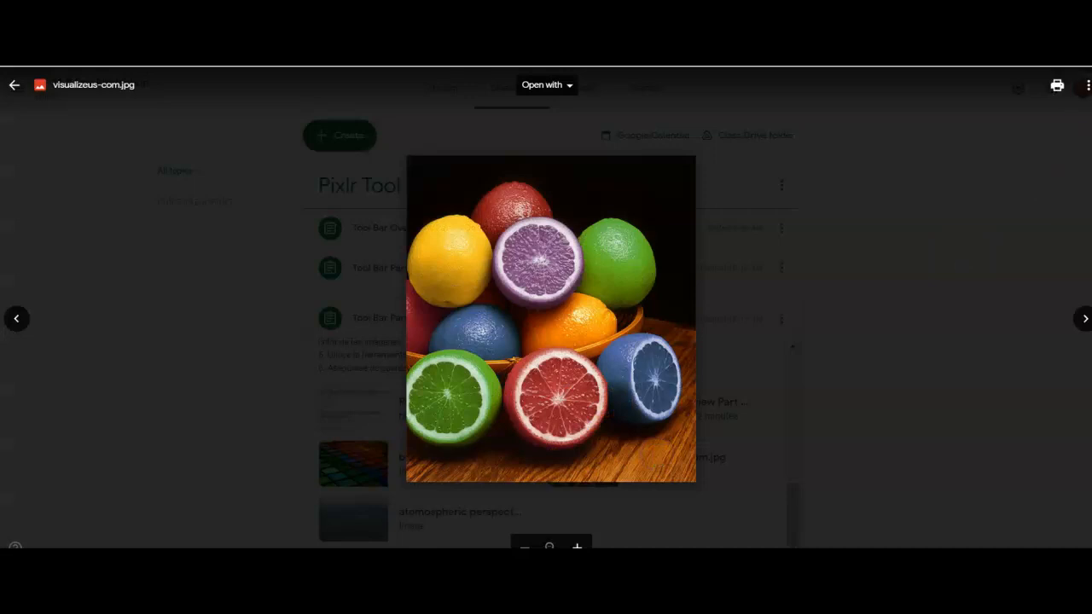
pyautogui.click(1084, 85)
pyautogui.click(1056, 152)
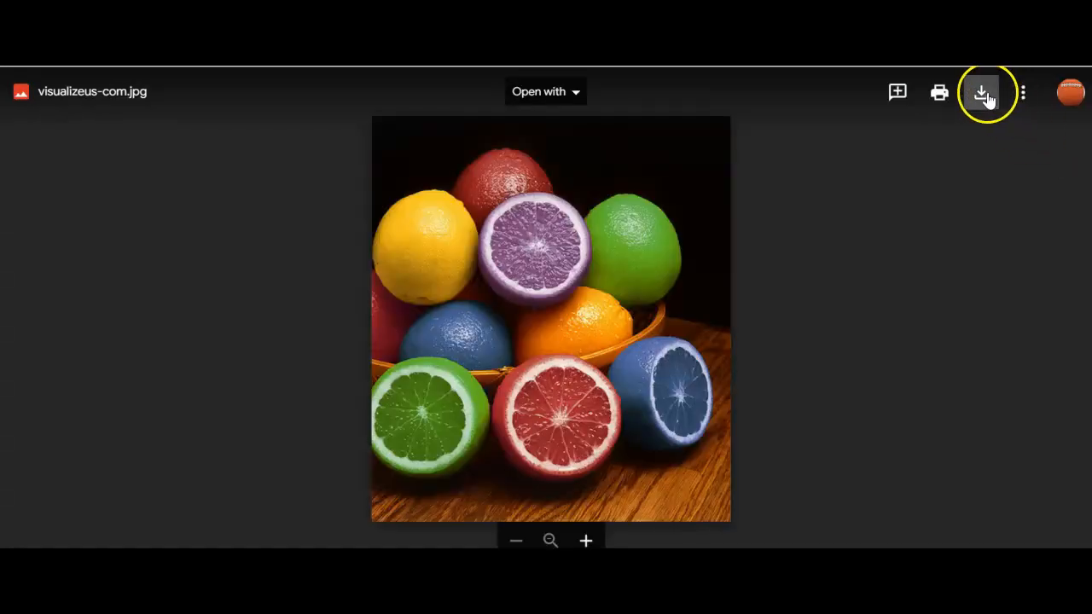
pyautogui.click(982, 94)
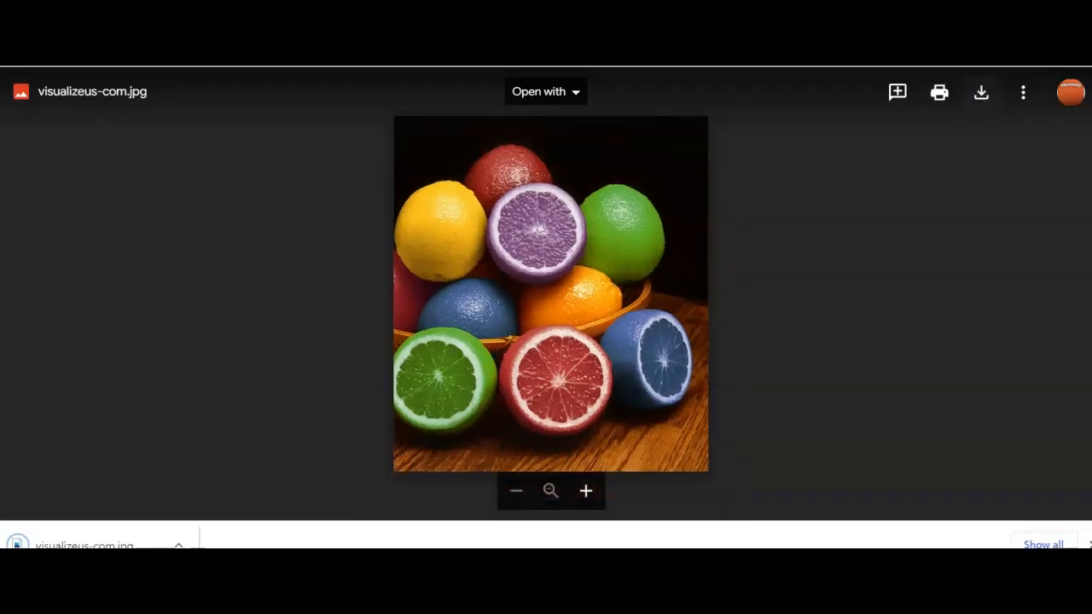
pyautogui.hotkey('ctrl', 'w')
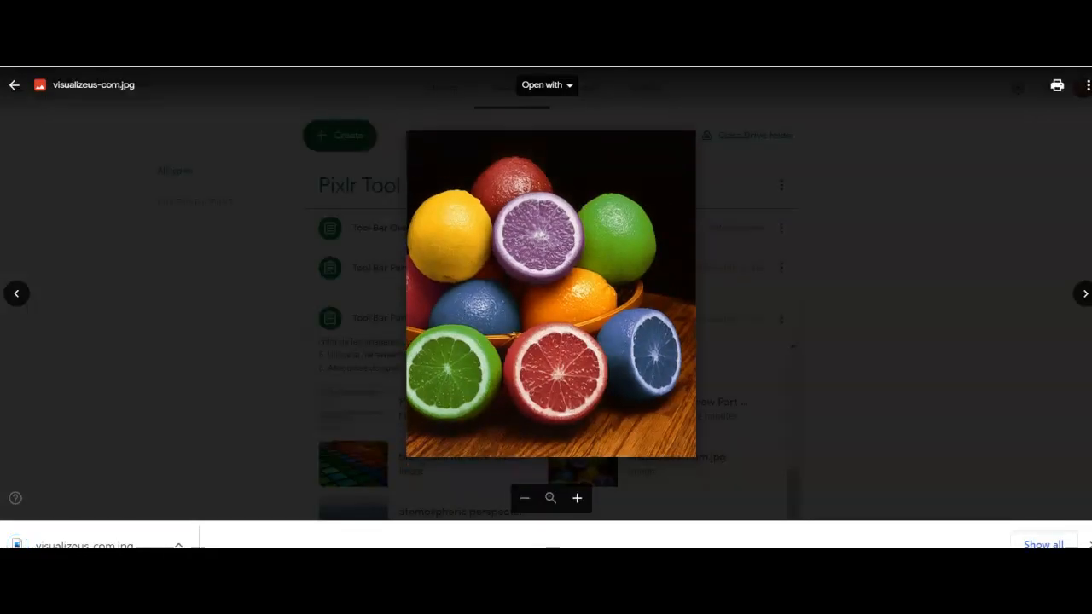
pyautogui.click(16, 84)
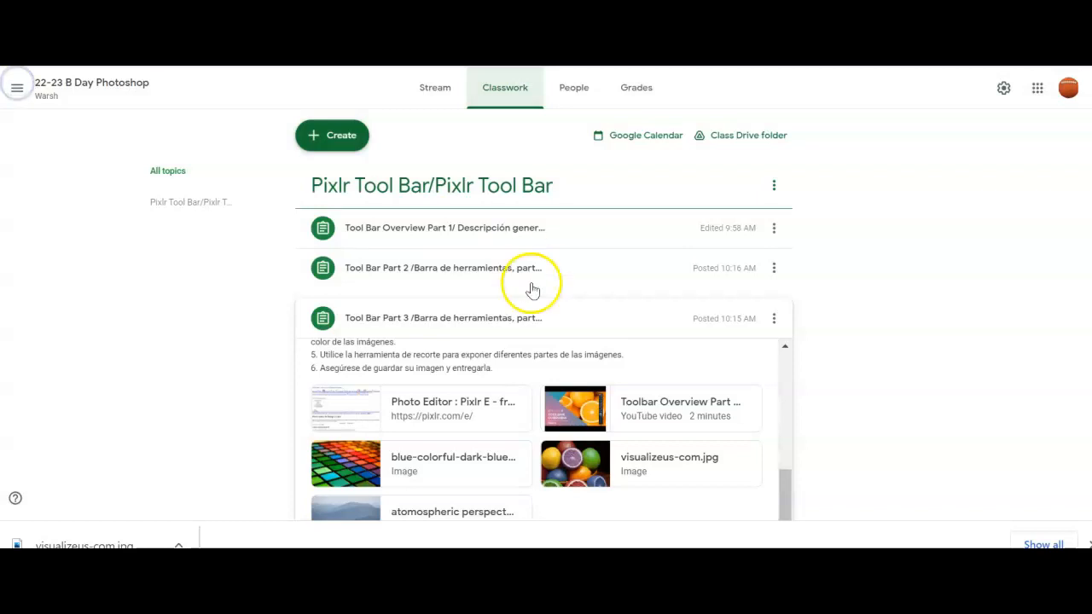
# - Open the Pixlr E photo editor from the assignment's link and log in with the school Google account
pyautogui.click(429, 411)
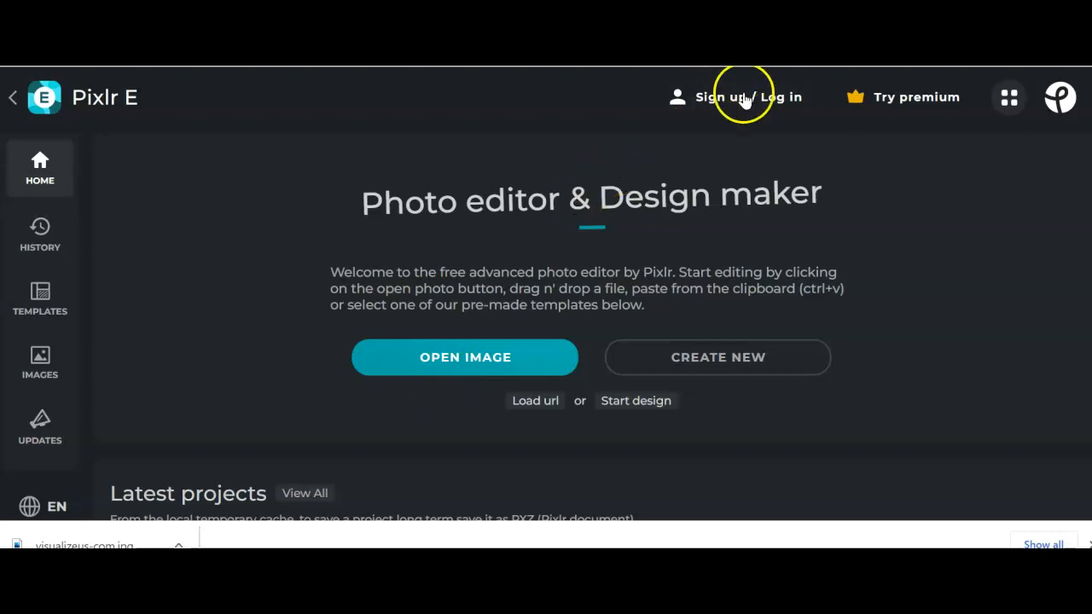
pyautogui.click(746, 102)
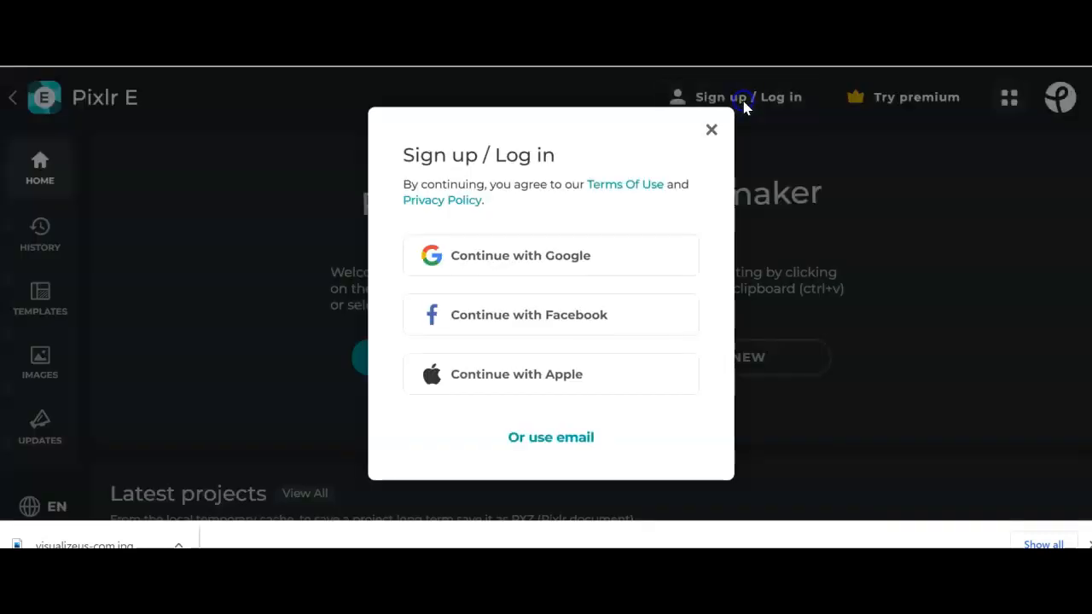
pyautogui.click(587, 247)
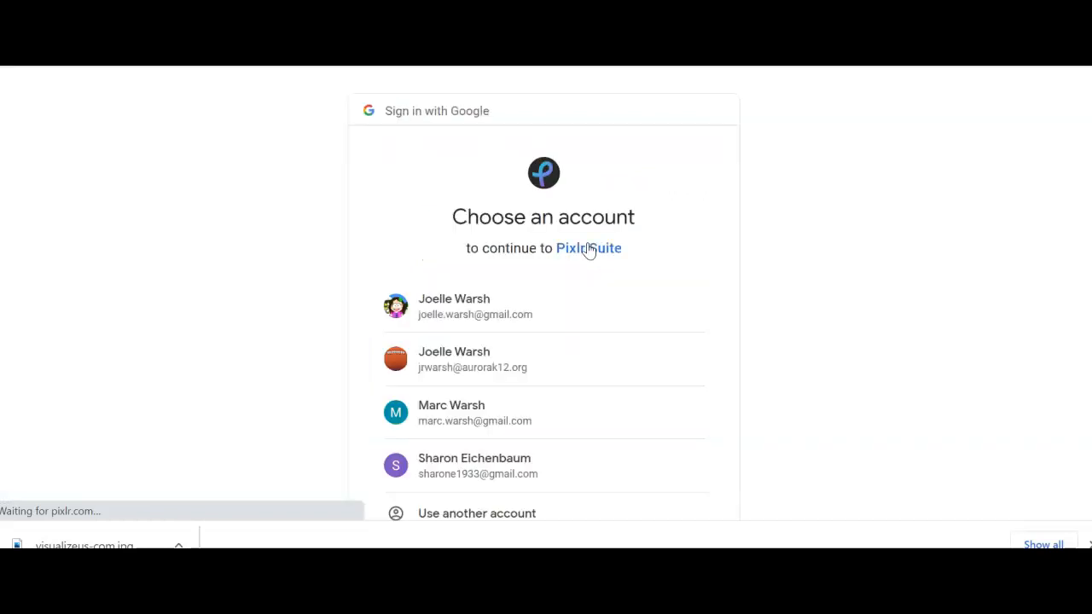
pyautogui.click(509, 360)
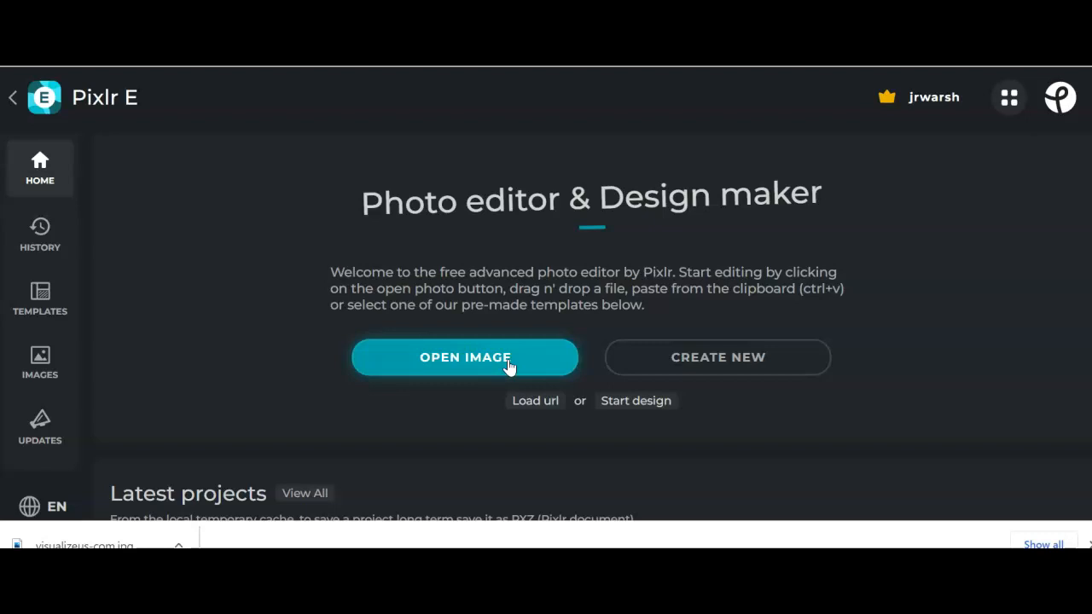
# - Open the visualizeus-com image from the Downloads folder for editing
pyautogui.click(464, 357)
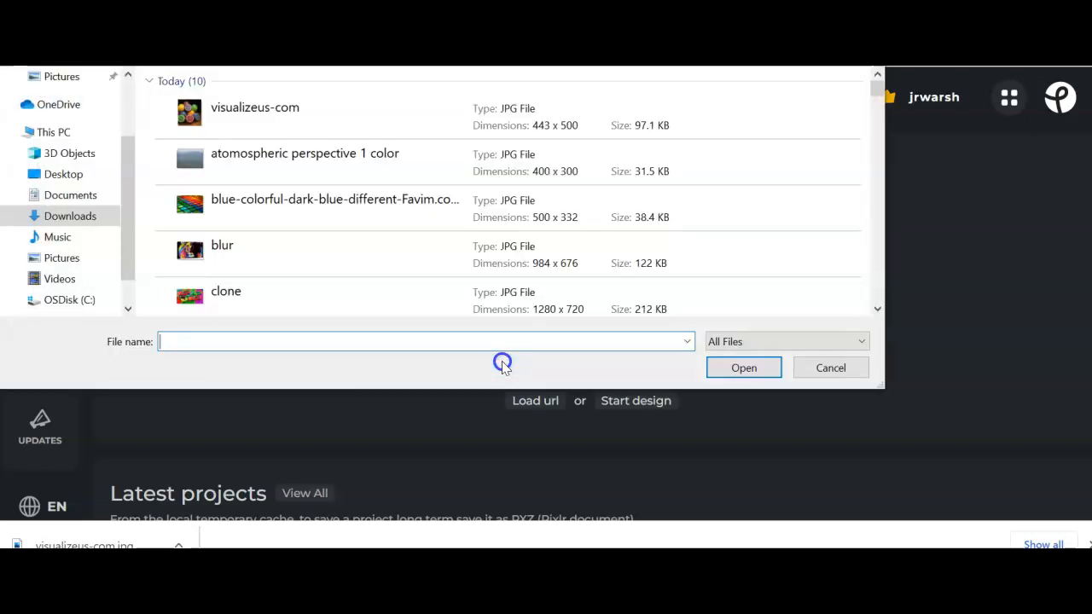
pyautogui.click(286, 122)
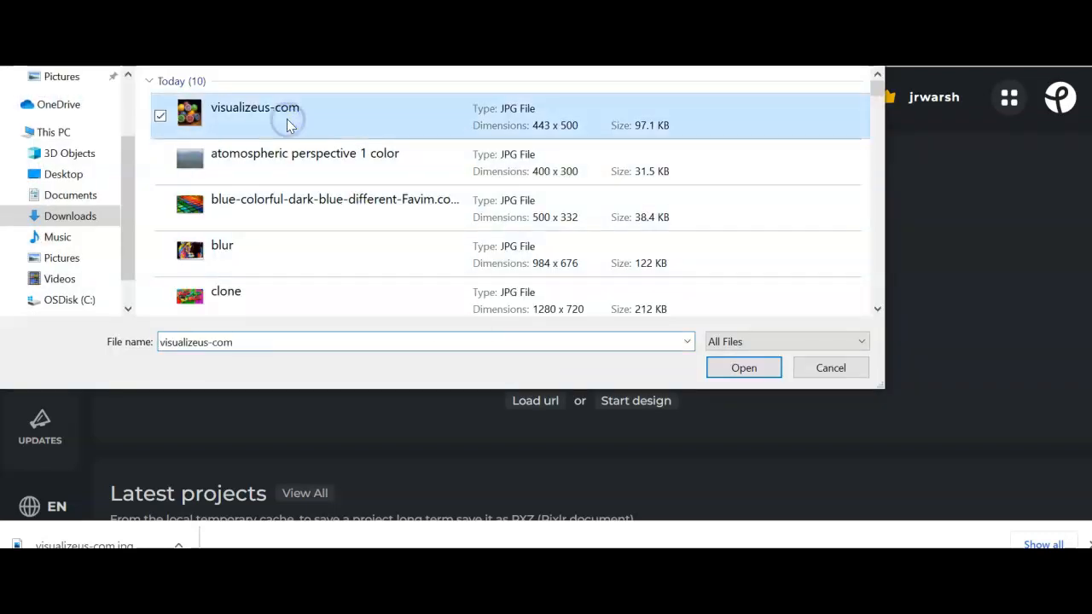
pyautogui.click(738, 371)
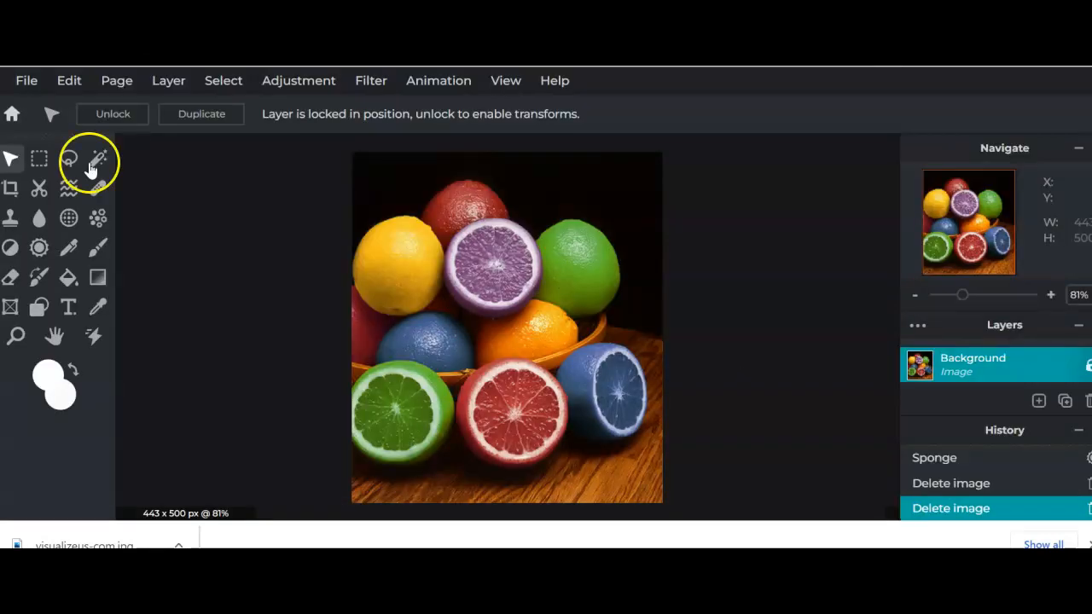
# - Activate the Sponge / Color tool and configure it with Increase mode and the Vibrance method
pyautogui.click(40, 251)
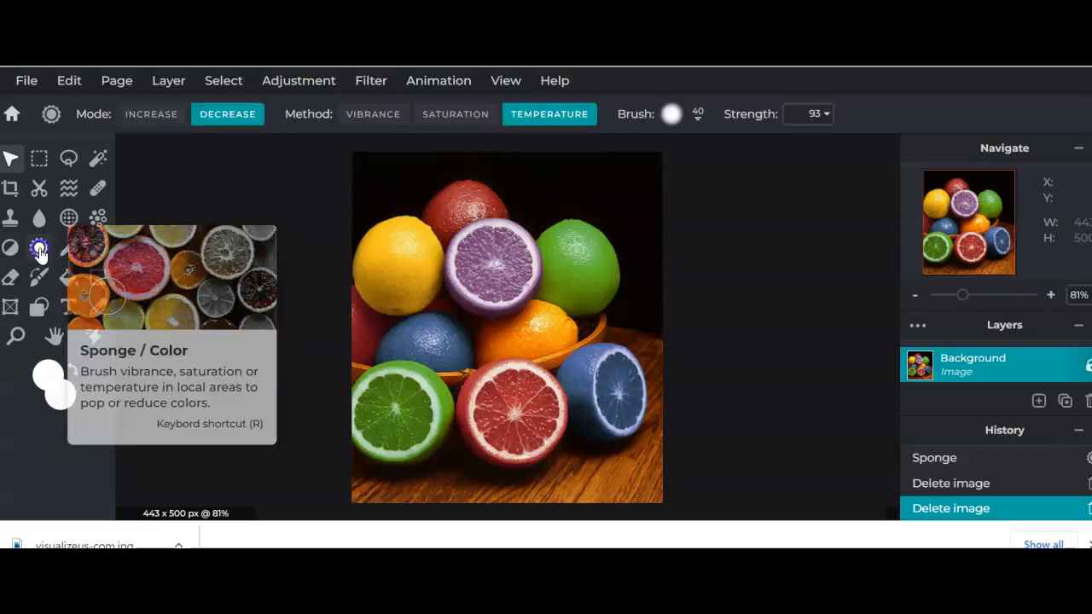
pyautogui.click(169, 122)
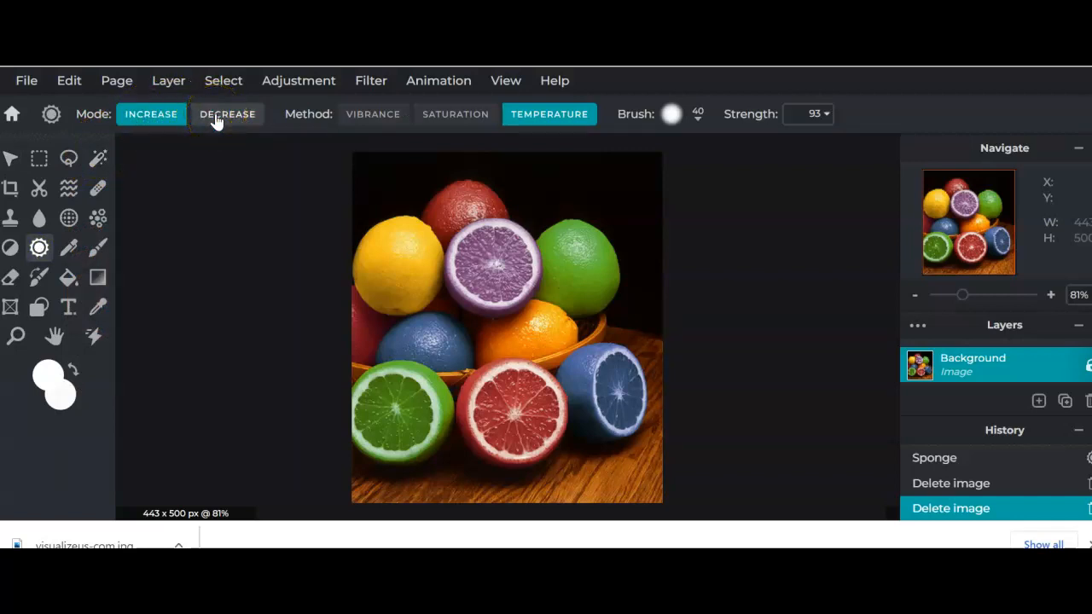
pyautogui.click(366, 119)
pyautogui.click(455, 114)
pyautogui.click(544, 113)
pyautogui.click(371, 119)
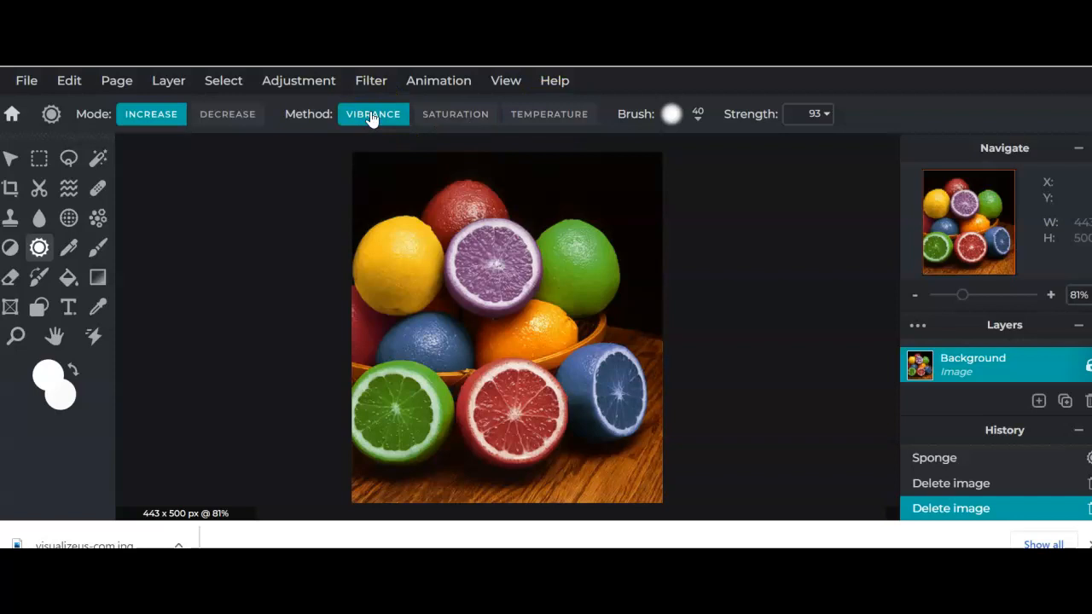
pyautogui.click(460, 119)
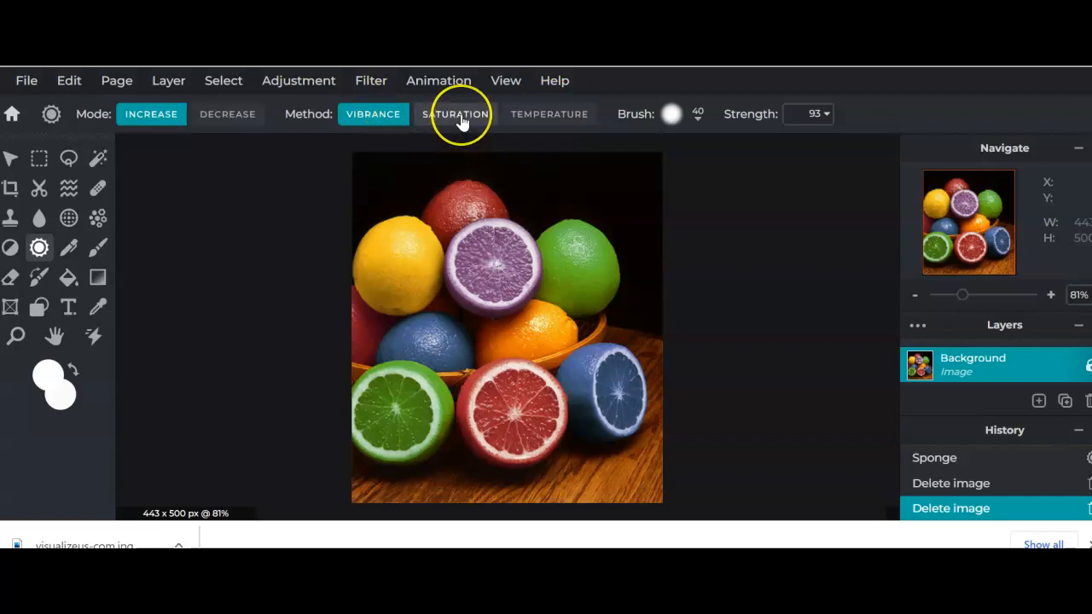
pyautogui.click(461, 117)
pyautogui.click(536, 116)
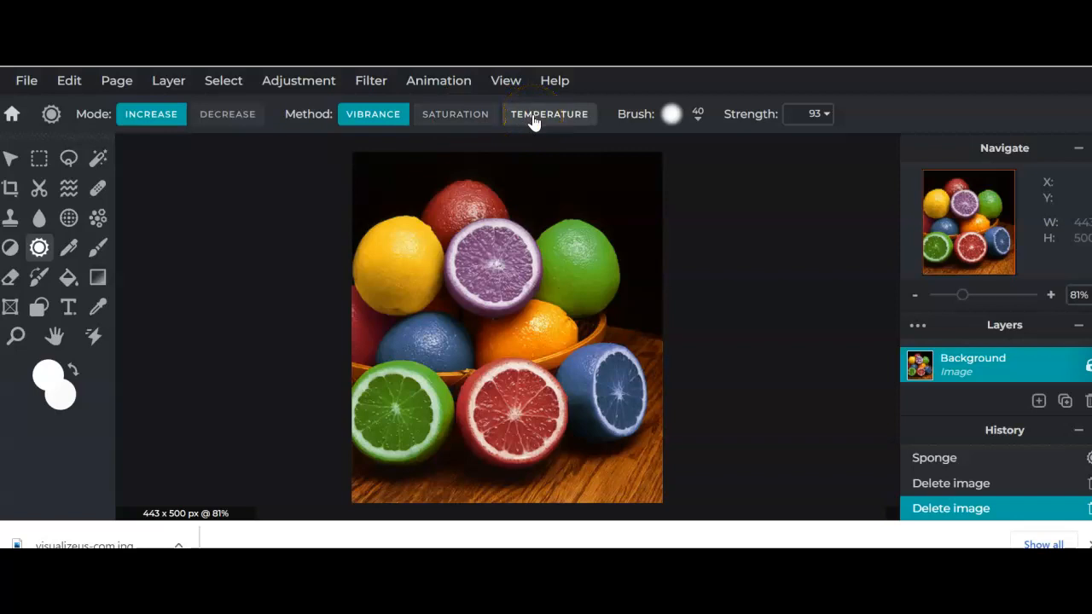
# - Set the sponge brush size to 16 and its strength to 98
pyautogui.click(694, 115)
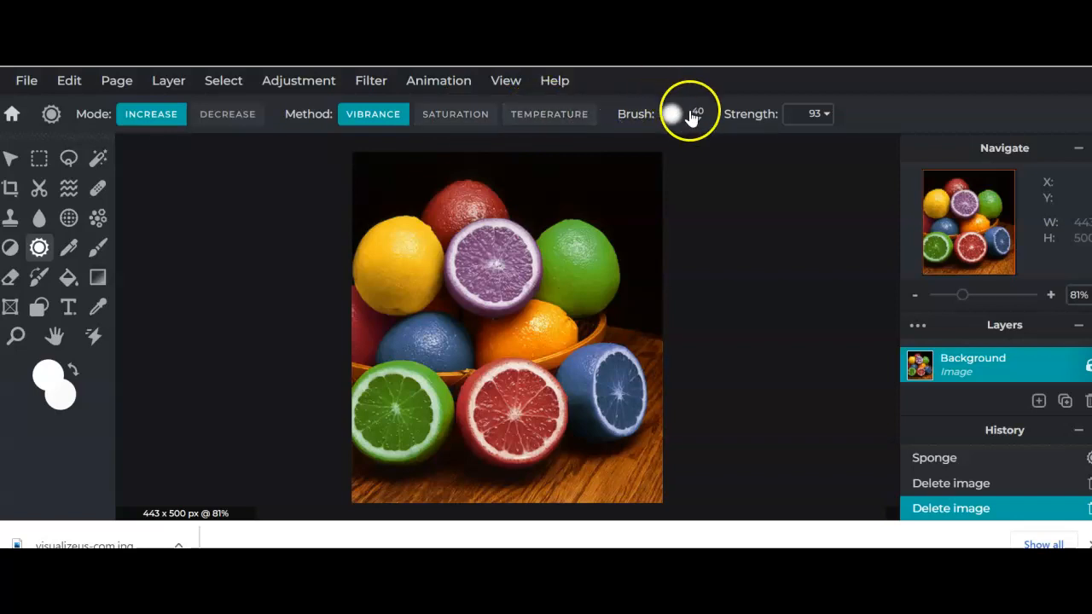
pyautogui.moveTo(702, 176); pyautogui.dragTo(688, 178)
pyautogui.click(866, 104)
pyautogui.click(826, 114)
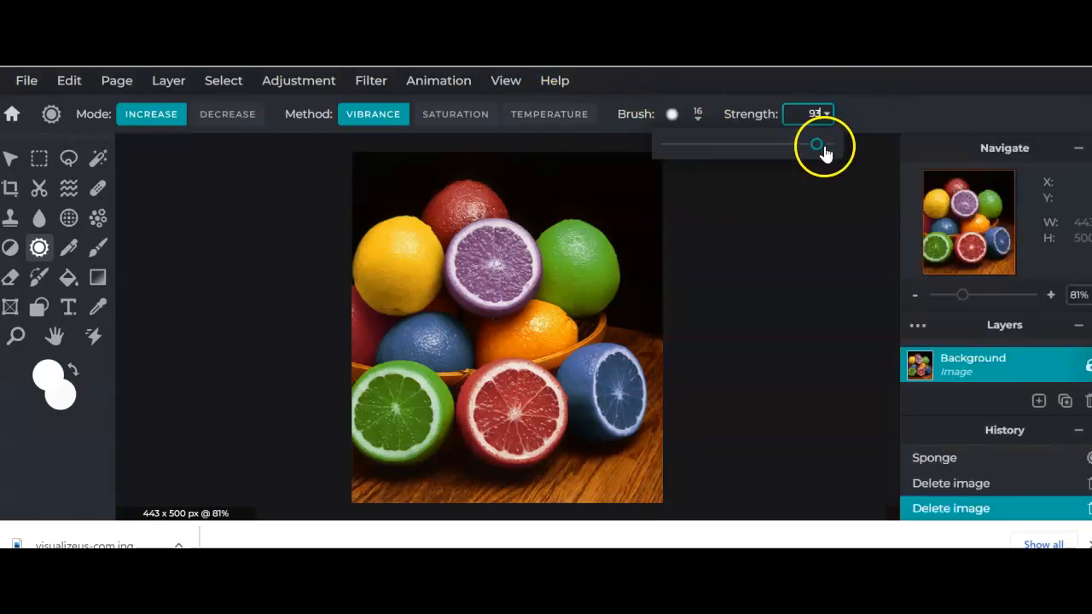
pyautogui.moveTo(817, 151); pyautogui.dragTo(825, 151)
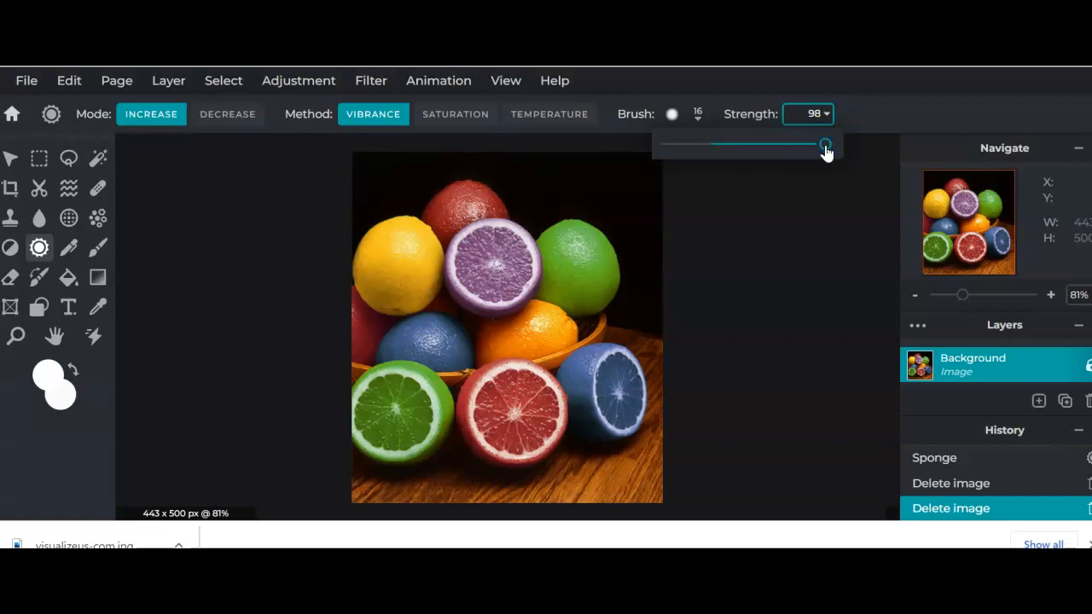
# - Brush the whole green fruit with the Sponge to increase its vibrance, and brush over it again in Decrease mode
pyautogui.click(147, 115)
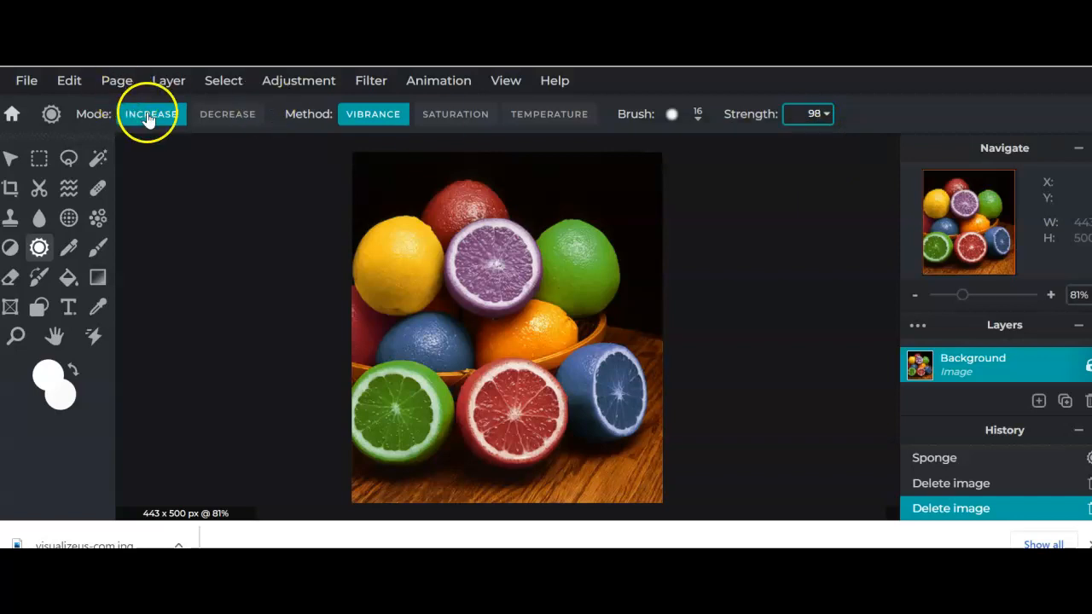
pyautogui.click(362, 118)
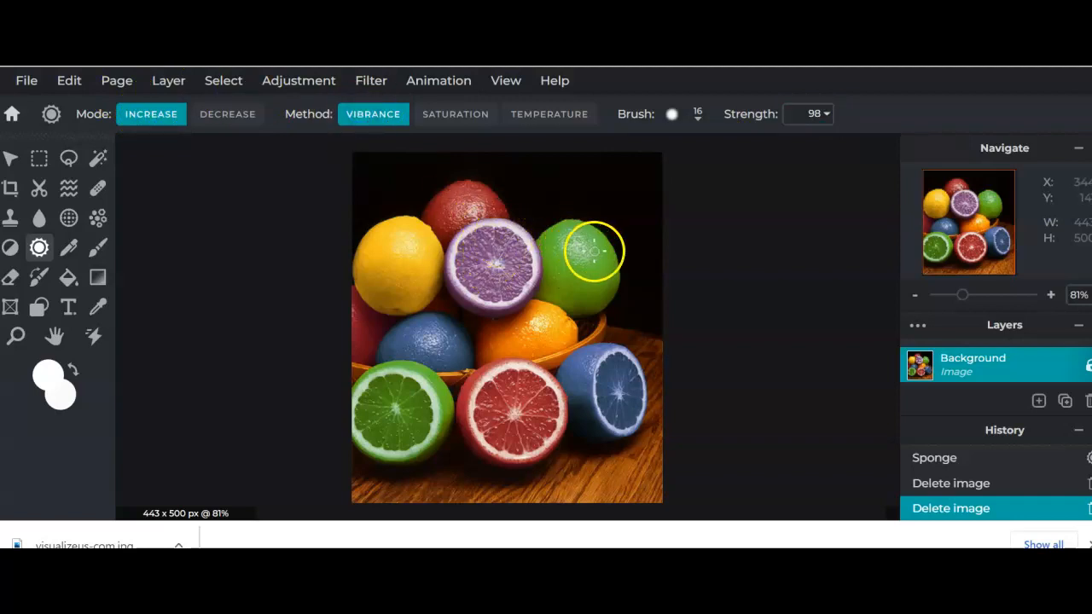
pyautogui.moveTo(588, 239)
pyautogui.mouseDown()
pyautogui.moveTo(614, 282)
pyautogui.moveTo(591, 228)
pyautogui.moveTo(616, 280)
pyautogui.moveTo(610, 297)
pyautogui.moveTo(586, 226)
pyautogui.moveTo(607, 307)
pyautogui.moveTo(577, 221)
pyautogui.moveTo(600, 305)
pyautogui.moveTo(586, 226)
pyautogui.mouseUp()
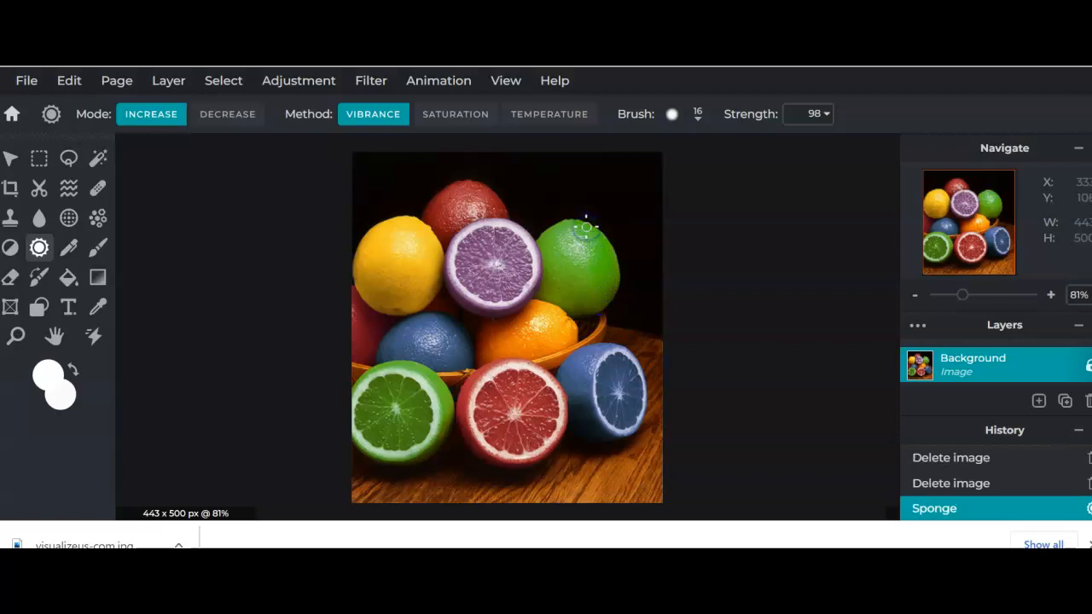
pyautogui.click(216, 114)
pyautogui.moveTo(605, 239)
pyautogui.mouseDown()
pyautogui.moveTo(605, 282)
pyautogui.moveTo(588, 226)
pyautogui.moveTo(599, 289)
pyautogui.moveTo(602, 238)
pyautogui.moveTo(615, 282)
pyautogui.moveTo(594, 231)
pyautogui.moveTo(604, 301)
pyautogui.moveTo(587, 229)
pyautogui.moveTo(604, 298)
pyautogui.mouseUp()
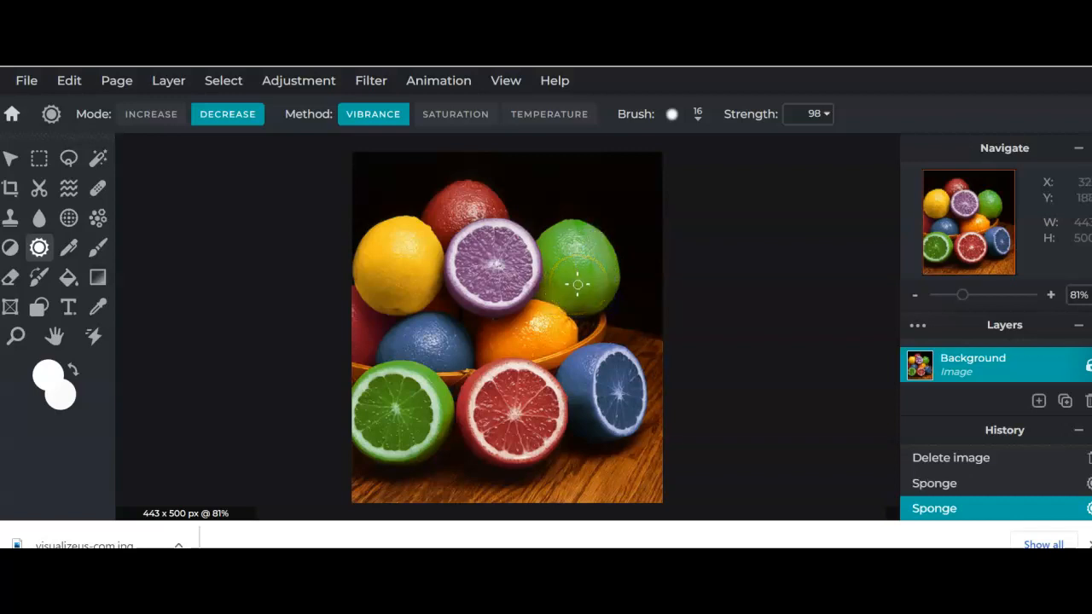
# - Brush the right half of the purple cut fruit with the Sponge set to decrease saturation
pyautogui.click(167, 113)
pyautogui.click(445, 118)
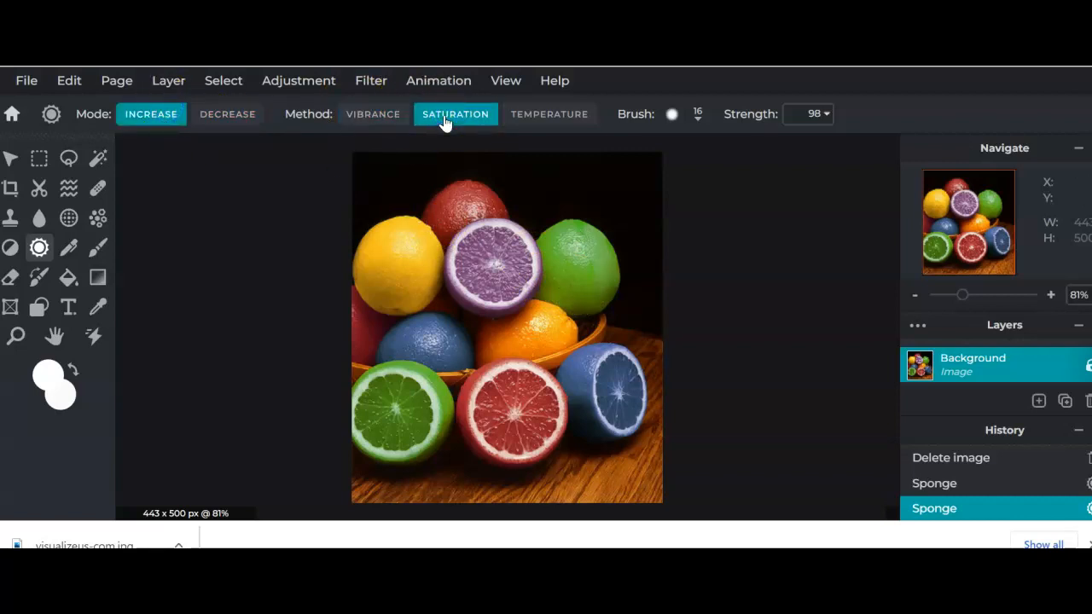
pyautogui.click(222, 117)
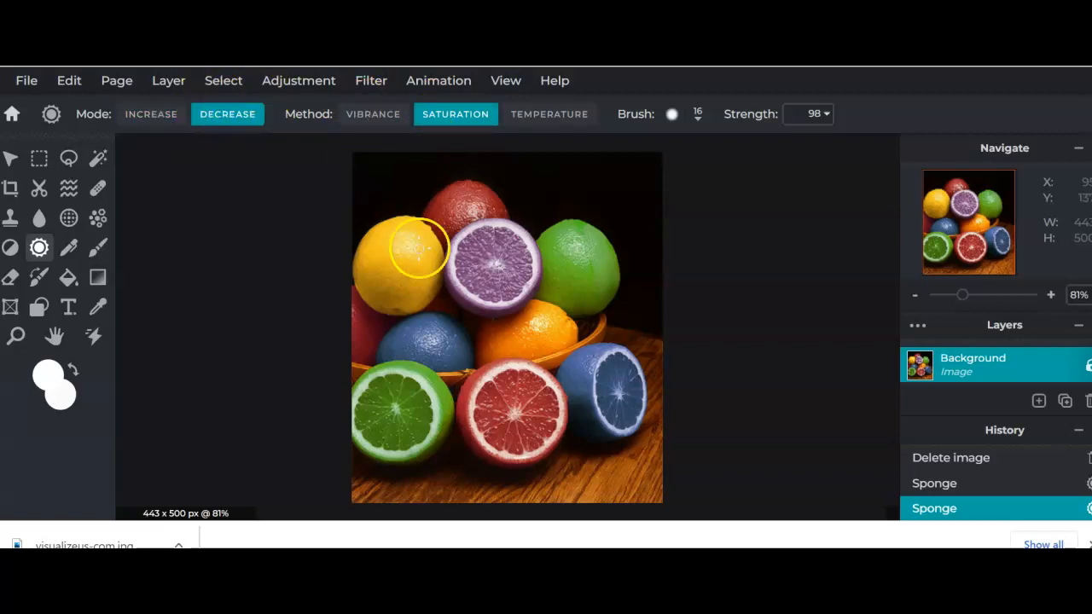
pyautogui.moveTo(501, 236)
pyautogui.mouseDown()
pyautogui.moveTo(506, 296)
pyautogui.moveTo(504, 231)
pyautogui.moveTo(517, 258)
pyautogui.moveTo(510, 291)
pyautogui.moveTo(523, 247)
pyautogui.moveTo(506, 227)
pyautogui.moveTo(526, 271)
pyautogui.moveTo(509, 295)
pyautogui.moveTo(522, 283)
pyautogui.moveTo(522, 251)
pyautogui.moveTo(504, 231)
pyautogui.moveTo(512, 294)
pyautogui.mouseUp()
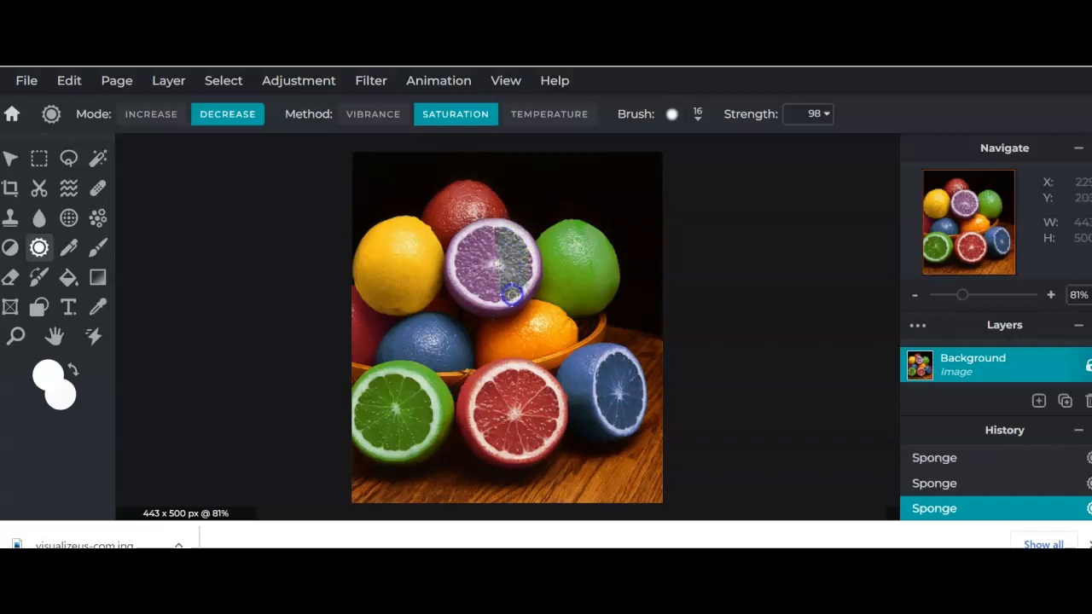
# - Brush the left half of the purple cut fruit with the Sponge set to increase saturation
pyautogui.click(151, 113)
pyautogui.moveTo(482, 248); pyautogui.dragTo(487, 284)
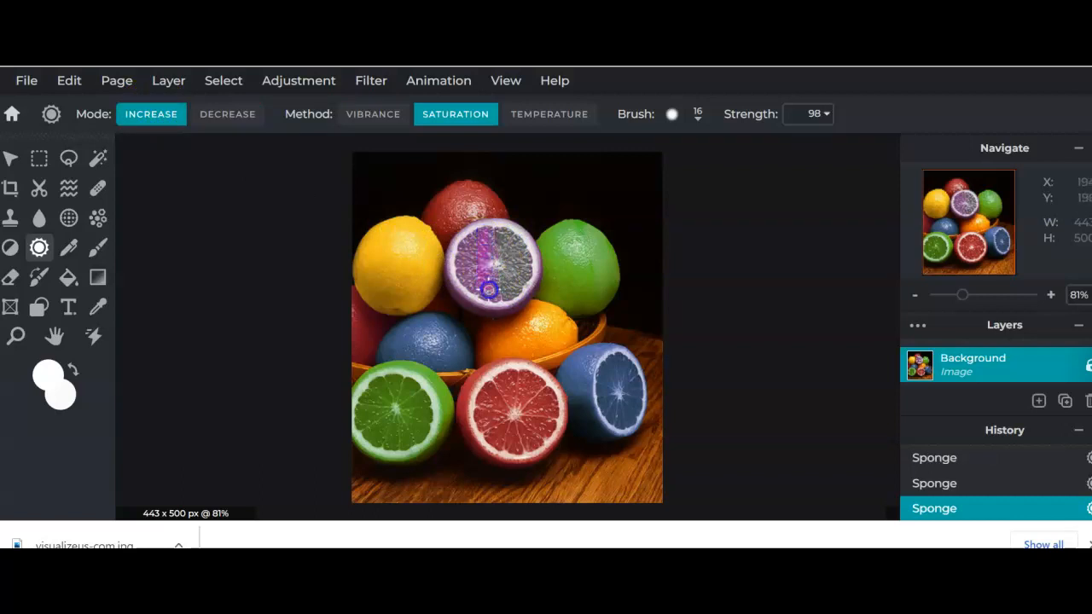
pyautogui.moveTo(475, 238)
pyautogui.mouseDown()
pyautogui.moveTo(463, 286)
pyautogui.moveTo(485, 288)
pyautogui.moveTo(483, 234)
pyautogui.moveTo(472, 290)
pyautogui.moveTo(462, 259)
pyautogui.moveTo(486, 224)
pyautogui.moveTo(493, 293)
pyautogui.moveTo(477, 228)
pyautogui.moveTo(463, 256)
pyautogui.moveTo(489, 296)
pyautogui.moveTo(539, 297)
pyautogui.moveTo(587, 326)
pyautogui.moveTo(495, 233)
pyautogui.moveTo(475, 293)
pyautogui.mouseUp()
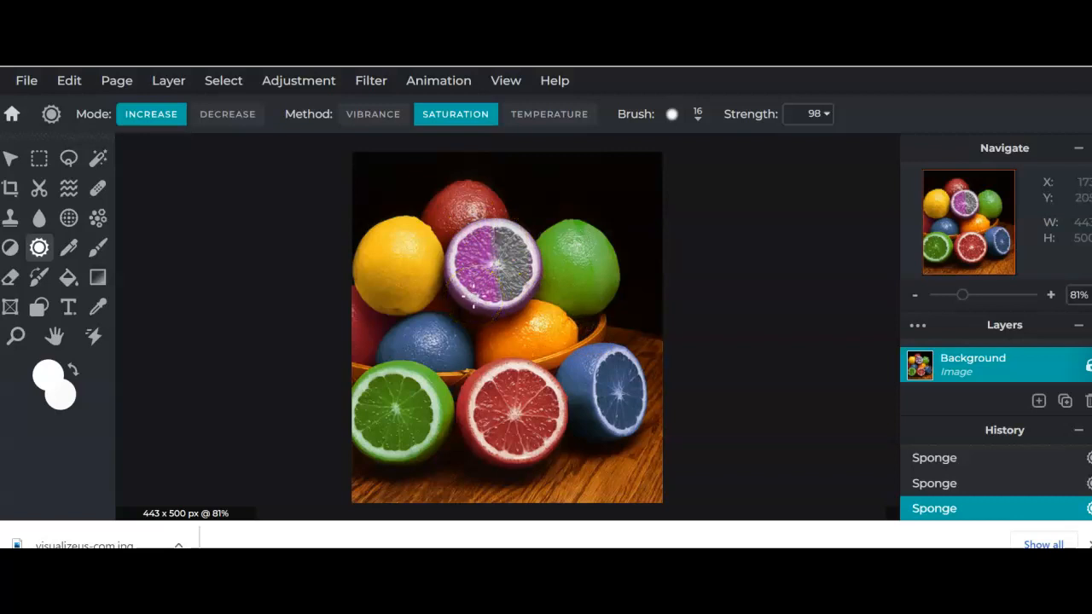
# - Switch the Sponge to the Temperature method and add the image "atomospheric perspective 1 color" from Downloads as a new layer
pyautogui.click(563, 117)
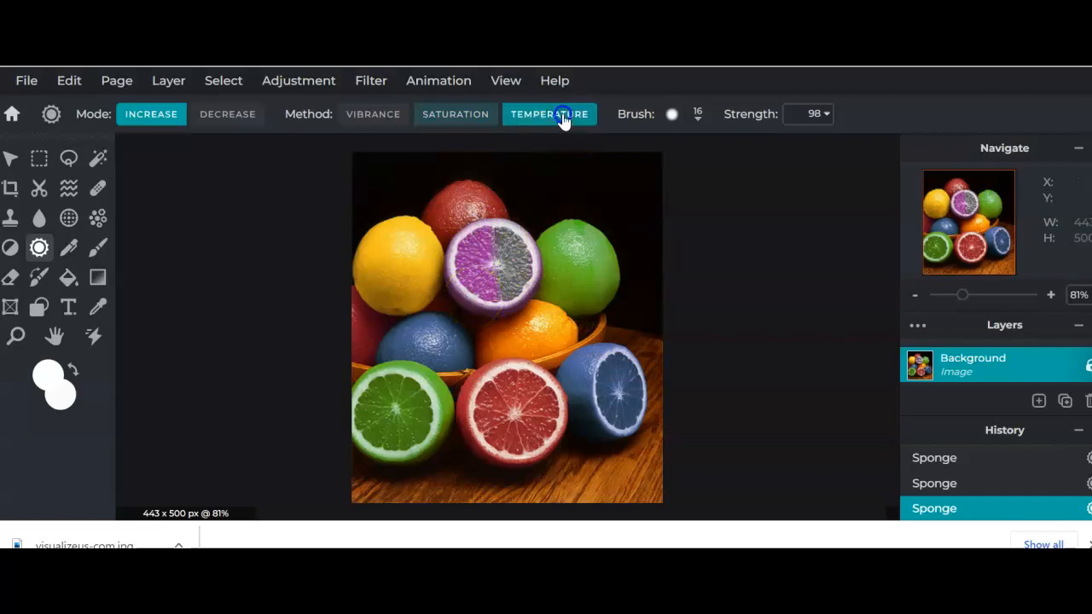
pyautogui.moveTo(448, 339)
pyautogui.mouseDown()
pyautogui.moveTo(430, 376)
pyautogui.moveTo(430, 348)
pyautogui.moveTo(415, 403)
pyautogui.mouseUp()
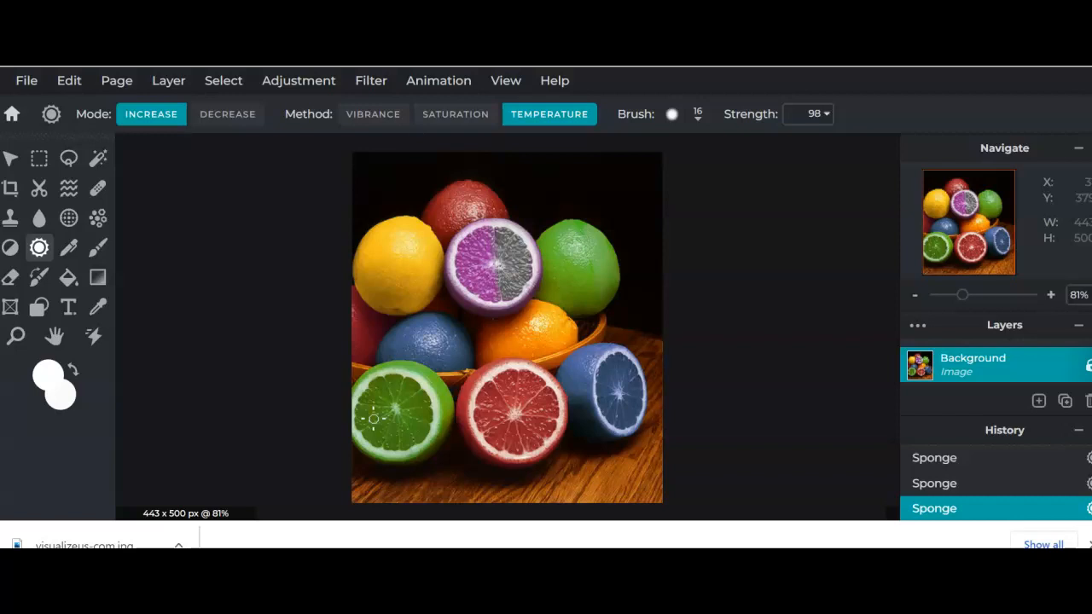
pyautogui.click(164, 86)
pyautogui.click(192, 151)
pyautogui.click(295, 159)
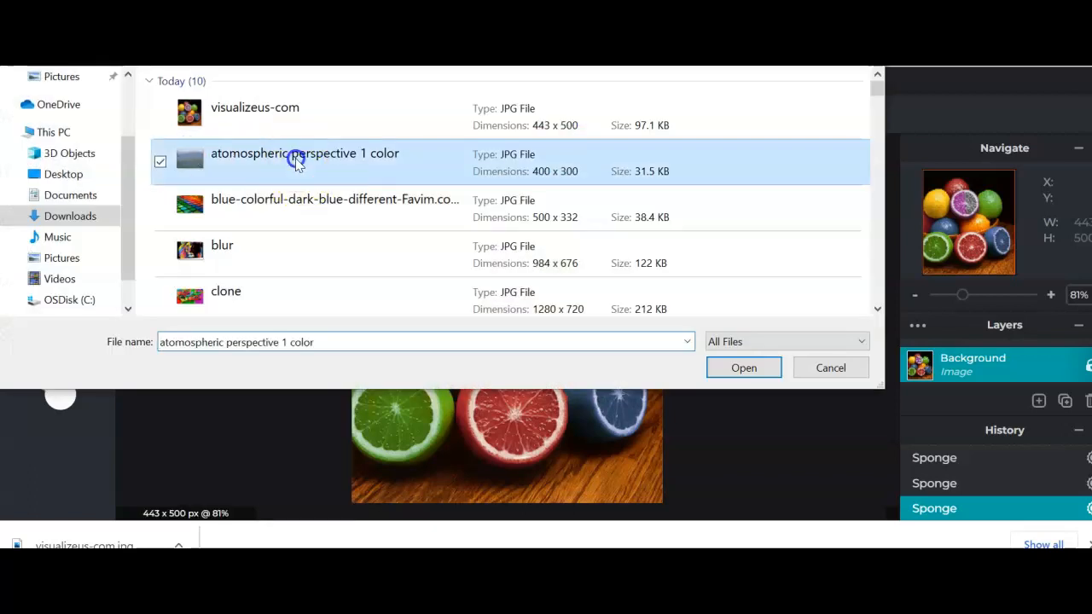
pyautogui.click(735, 367)
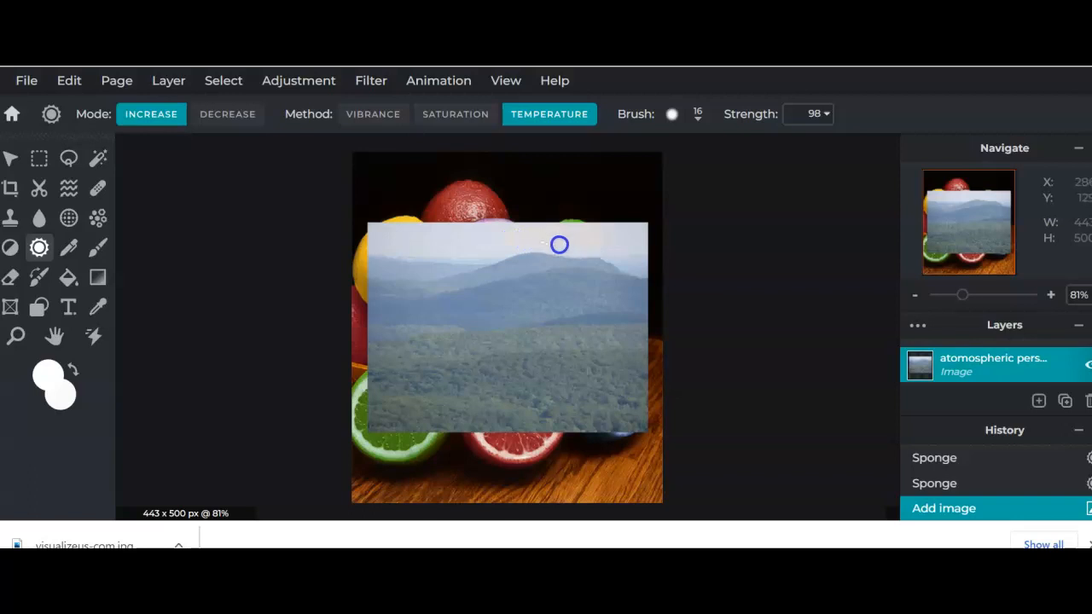
# - Brush the right side of the landscape's sky to increase its temperature, and the left side in Decrease mode to cool it
pyautogui.moveTo(509, 236); pyautogui.dragTo(622, 238)
pyautogui.click(240, 113)
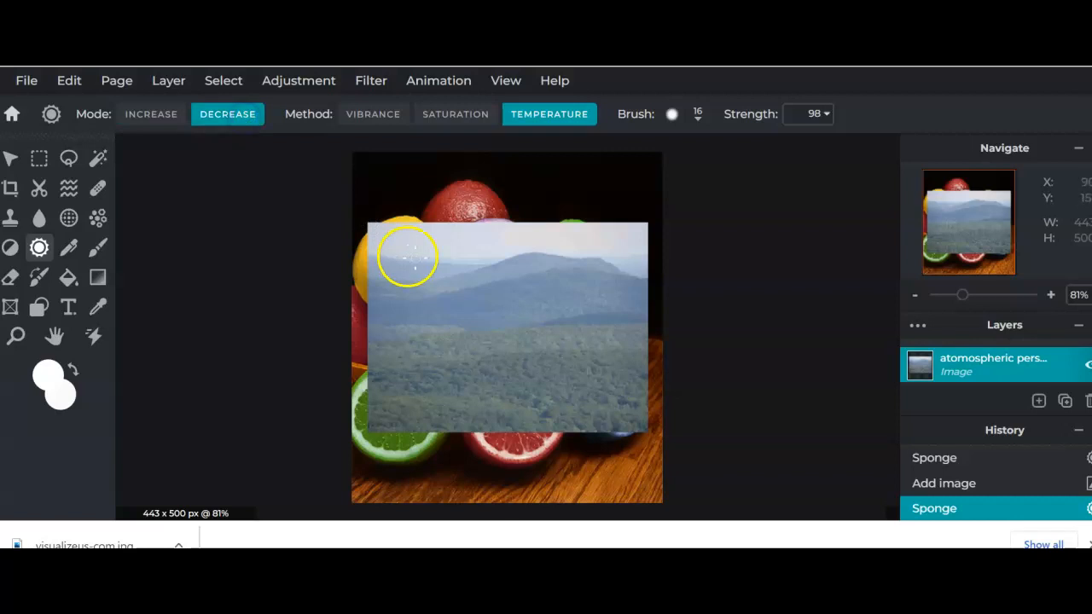
pyautogui.moveTo(452, 237)
pyautogui.mouseDown()
pyautogui.moveTo(392, 237)
pyautogui.moveTo(420, 246)
pyautogui.moveTo(460, 245)
pyautogui.moveTo(390, 243)
pyautogui.moveTo(369, 230)
pyautogui.moveTo(476, 235)
pyautogui.moveTo(480, 243)
pyautogui.moveTo(441, 251)
pyautogui.moveTo(388, 251)
pyautogui.moveTo(455, 255)
pyautogui.mouseUp()
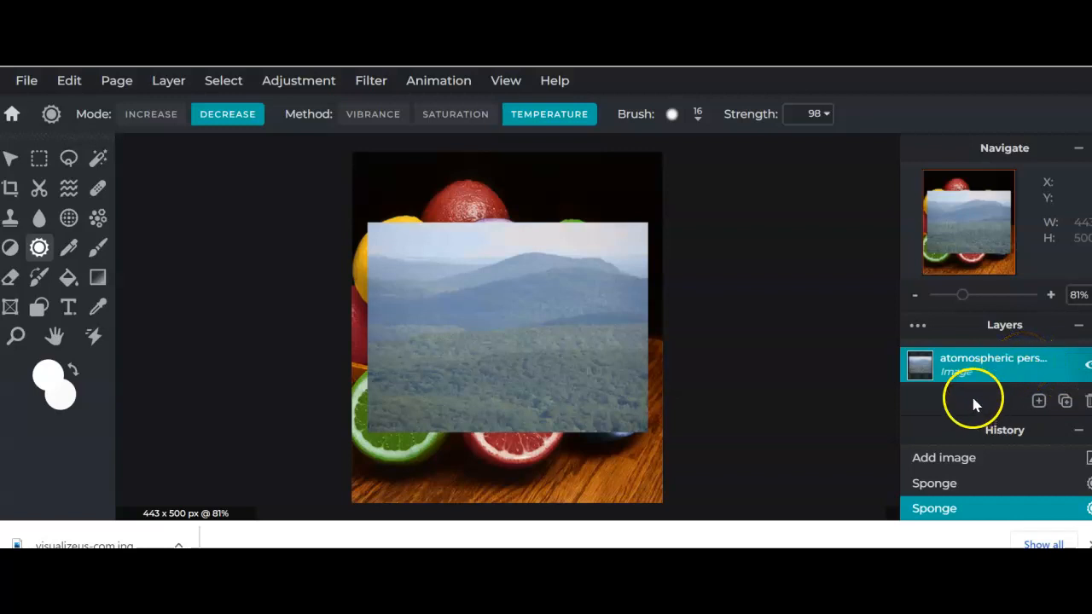
# - Reorder the layers so the landscape image lies beneath the fruit picture
pyautogui.moveTo(962, 370); pyautogui.dragTo(1001, 421)
pyautogui.moveTo(980, 350)
pyautogui.mouseDown()
pyautogui.moveTo(992, 392)
pyautogui.moveTo(1005, 390)
pyautogui.moveTo(943, 401)
pyautogui.moveTo(1004, 398)
pyautogui.moveTo(981, 341)
pyautogui.mouseUp()
pyautogui.moveTo(1041, 356); pyautogui.dragTo(1041, 357)
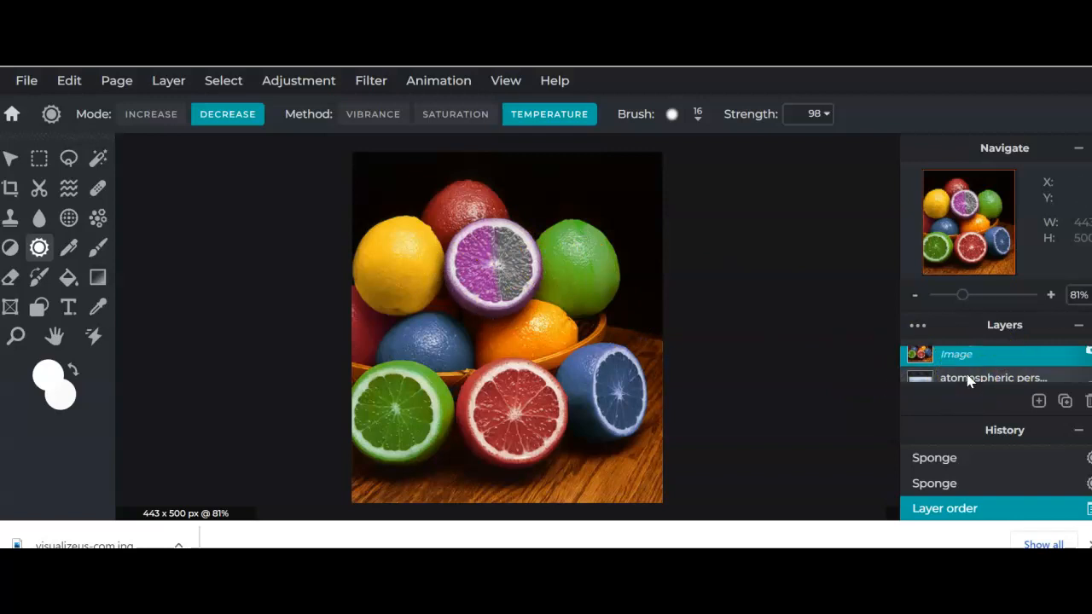
# - Activate the Cutout tool with the ellipse shape
pyautogui.click(40, 187)
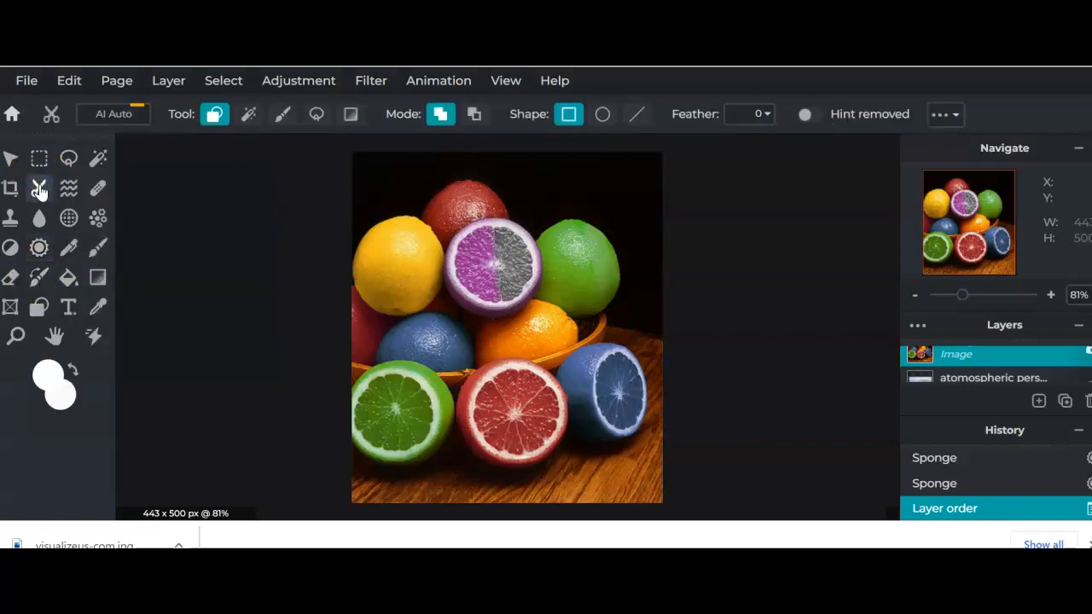
pyautogui.click(602, 114)
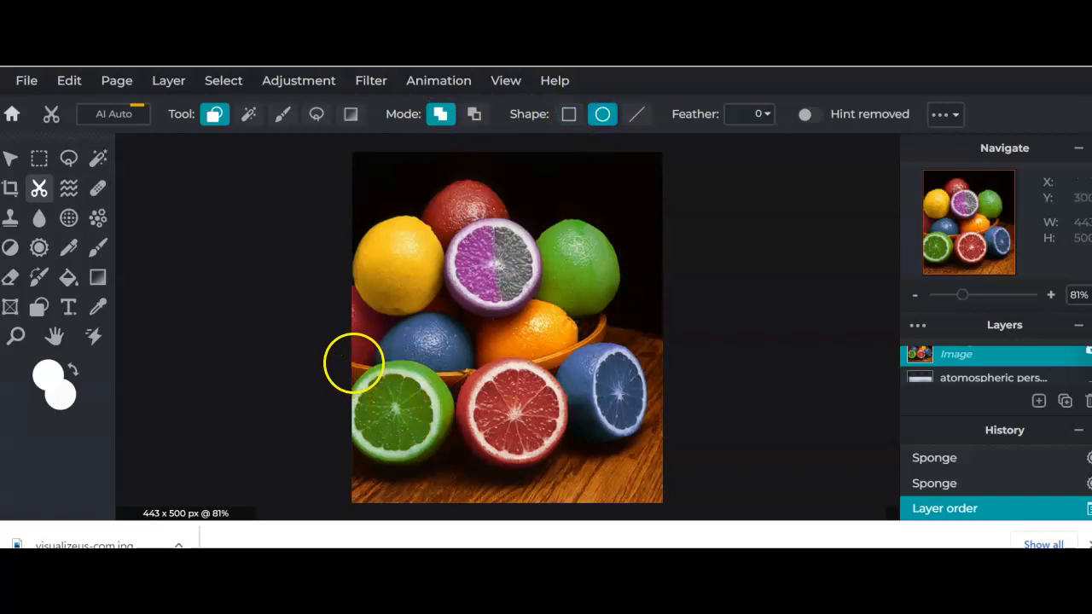
# - Try an elliptical cutout that keeps only the green cut fruit, and undo it
pyautogui.moveTo(350, 363); pyautogui.dragTo(445, 463)
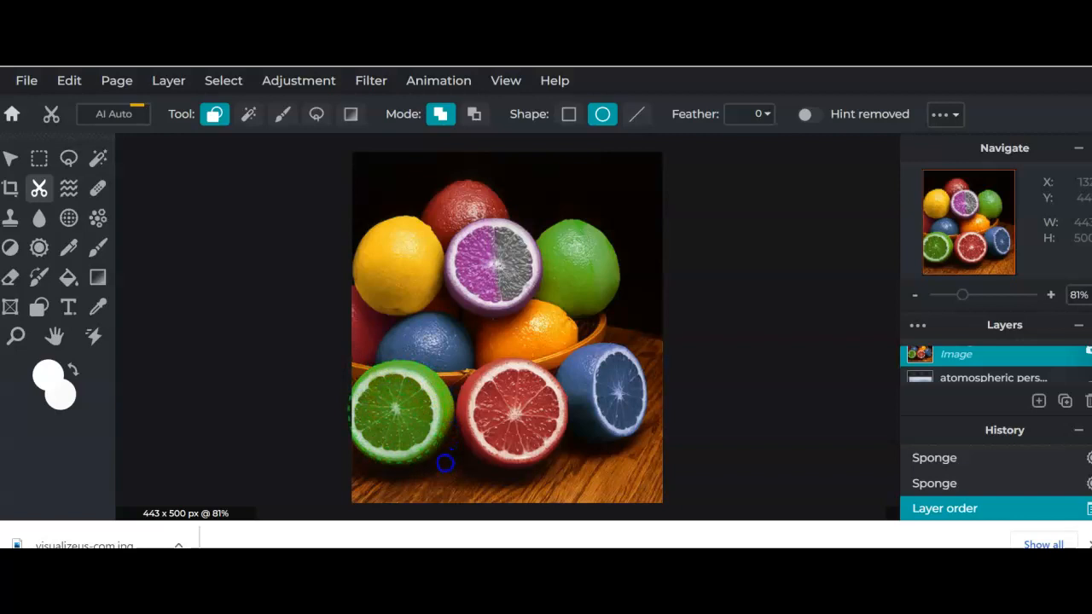
pyautogui.moveTo(445, 463); pyautogui.dragTo(445, 463)
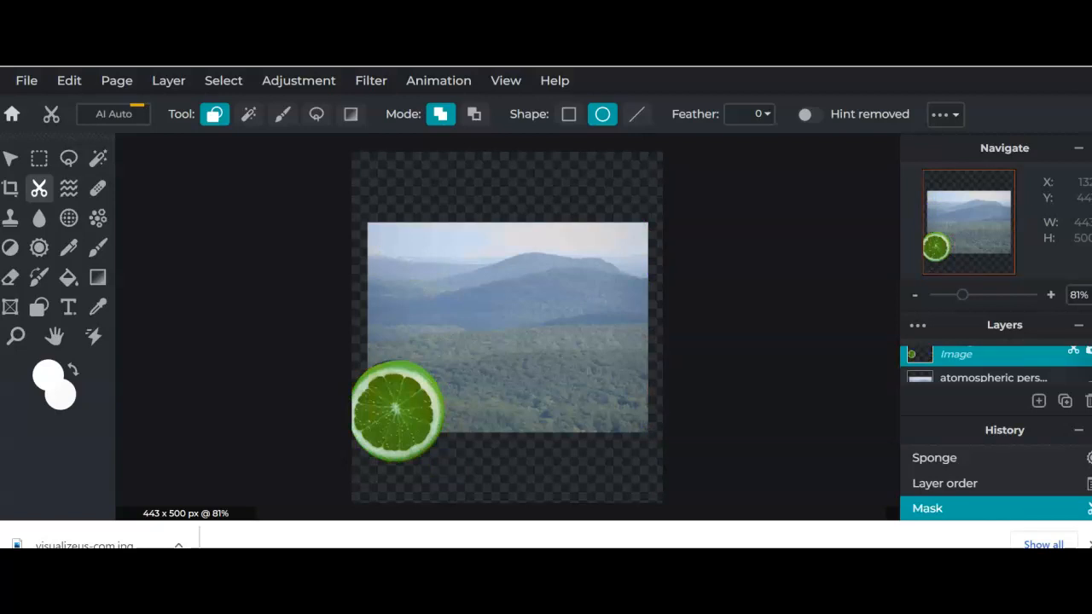
pyautogui.hotkey('ctrl', 'z')
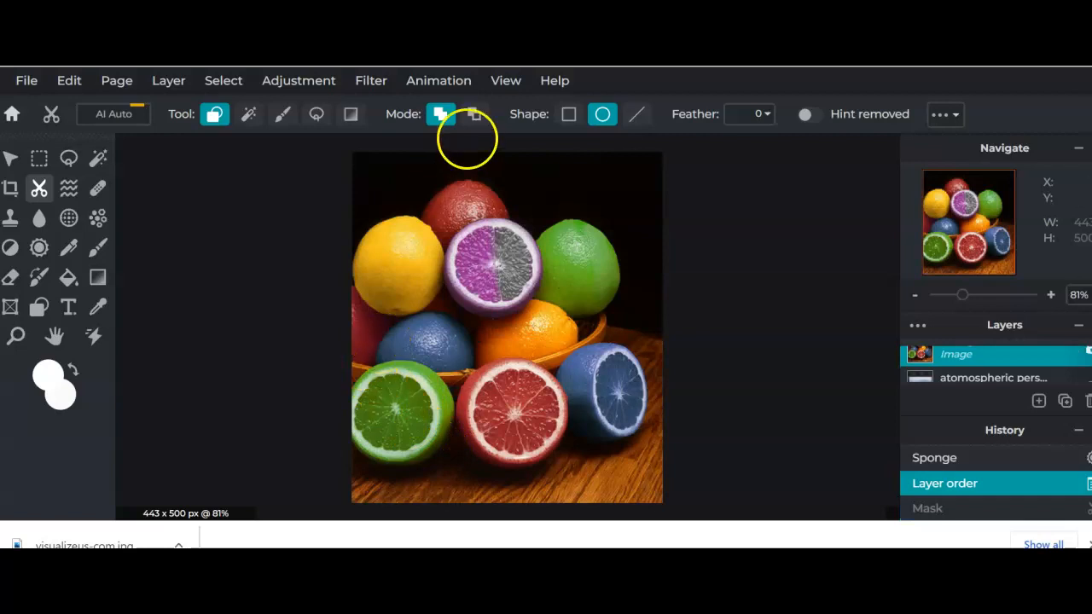
# - Remove the green cut fruit from the picture with an elliptical cutout in remove mode, exposing the layer beneath
pyautogui.click(474, 116)
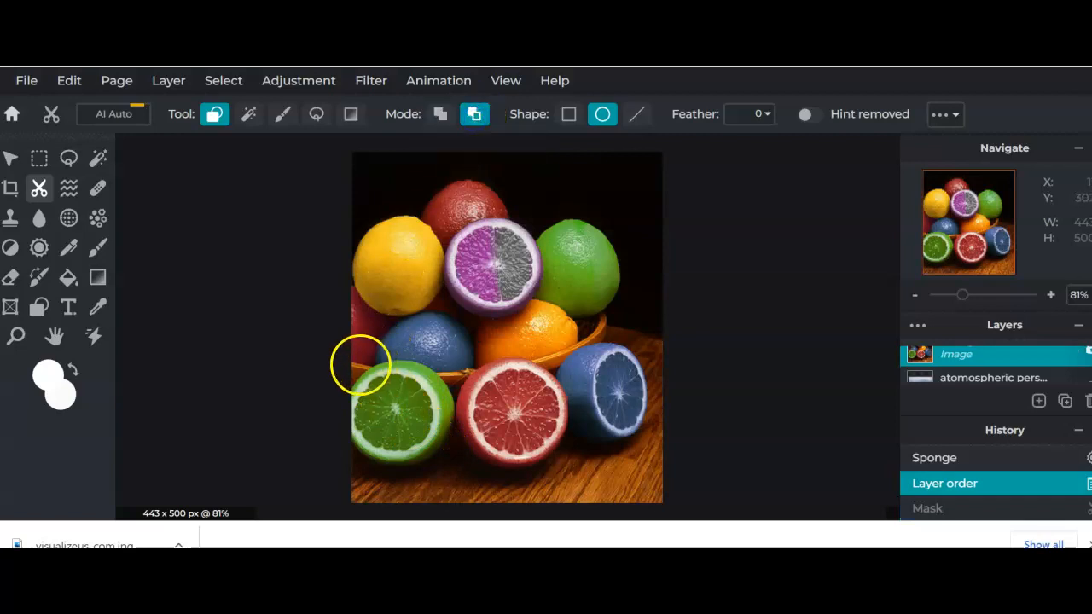
pyautogui.moveTo(355, 365); pyautogui.dragTo(452, 401)
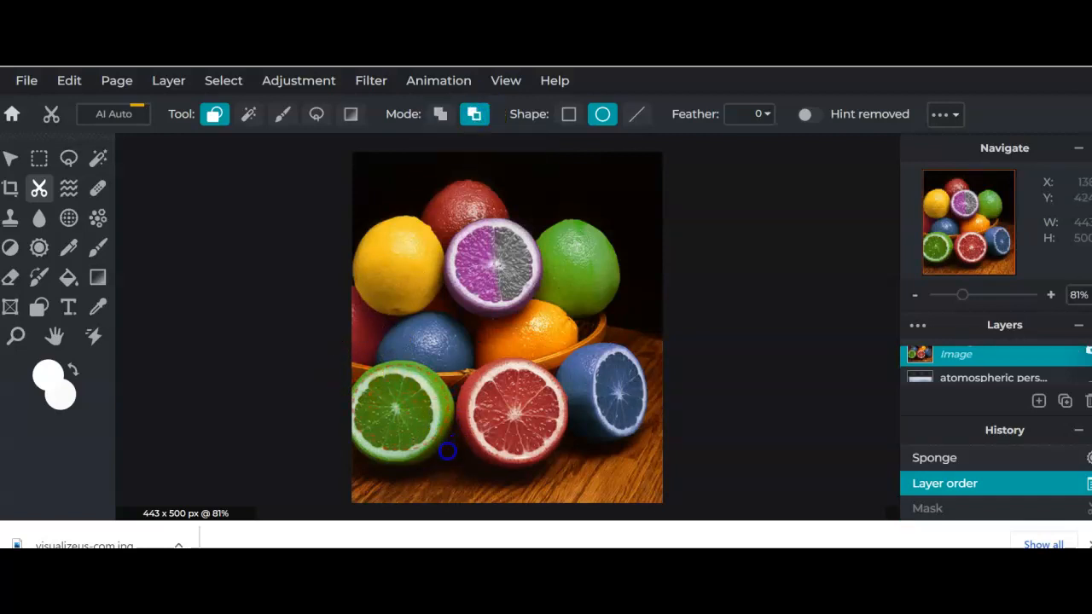
pyautogui.moveTo(447, 470); pyautogui.dragTo(447, 471)
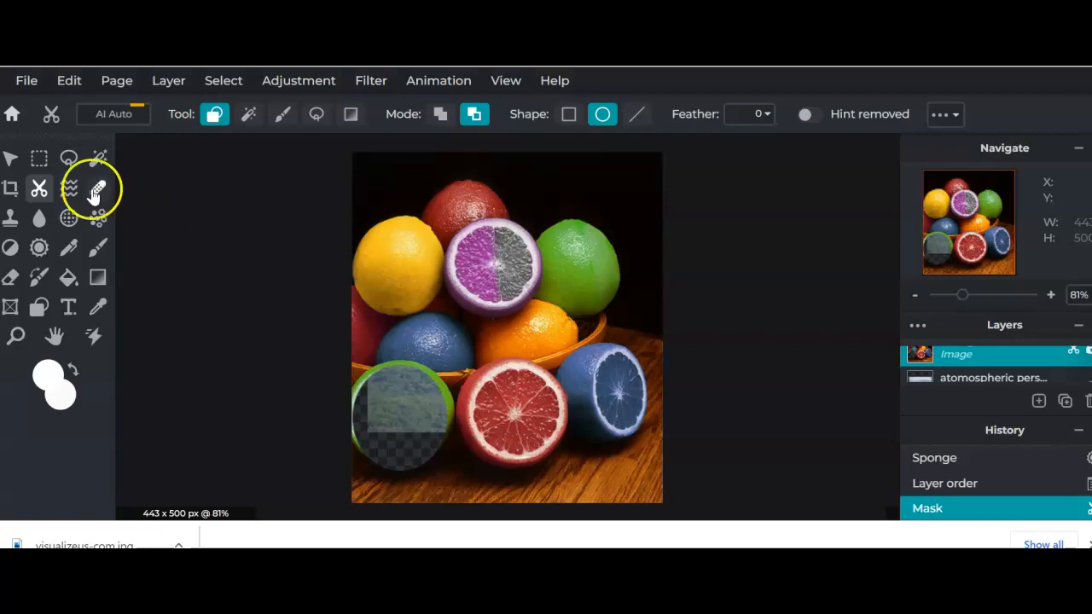
# - Save the picture as a PNG image named Lighten in Downloads
pyautogui.click(26, 82)
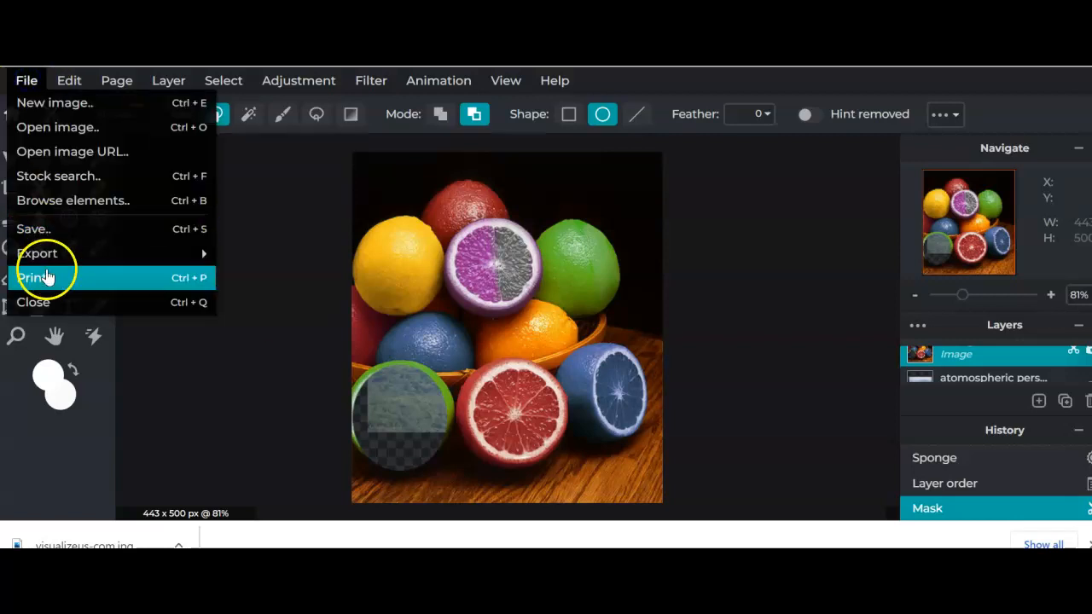
pyautogui.click(43, 228)
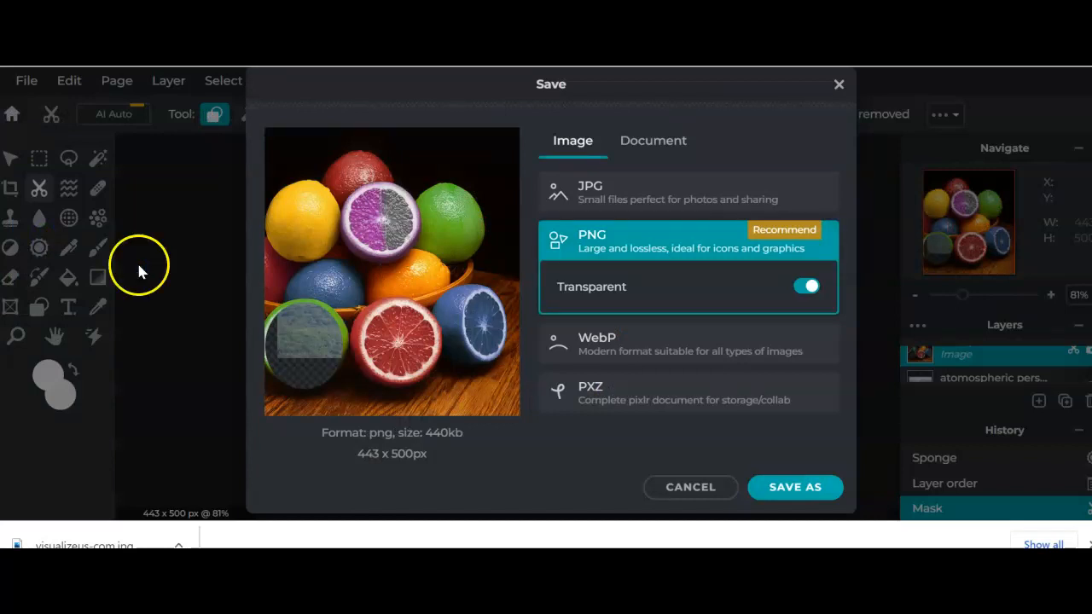
pyautogui.click(778, 486)
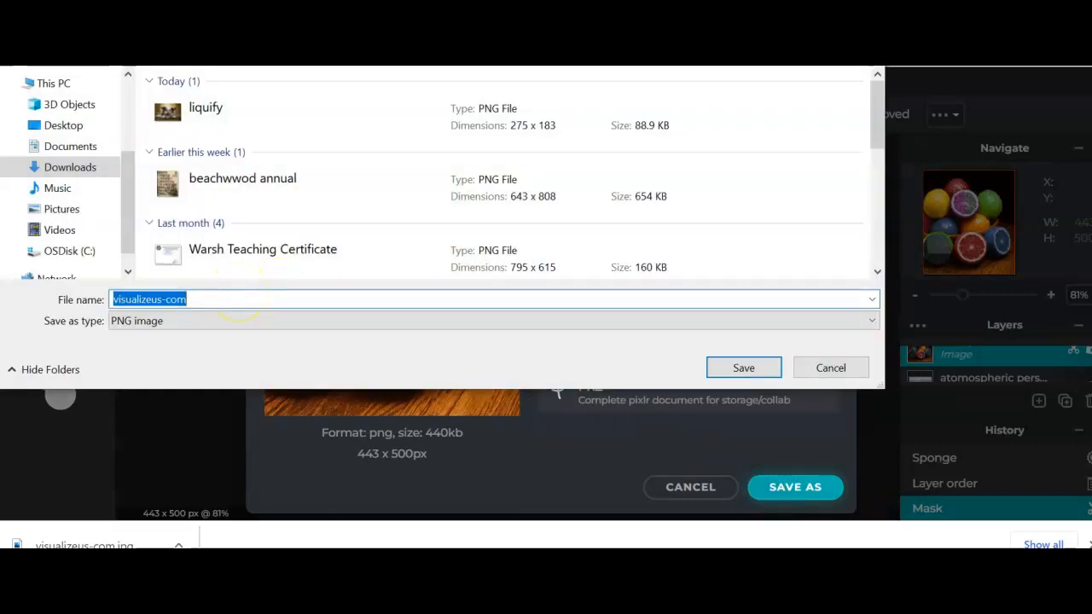
pyautogui.write('Lighten')
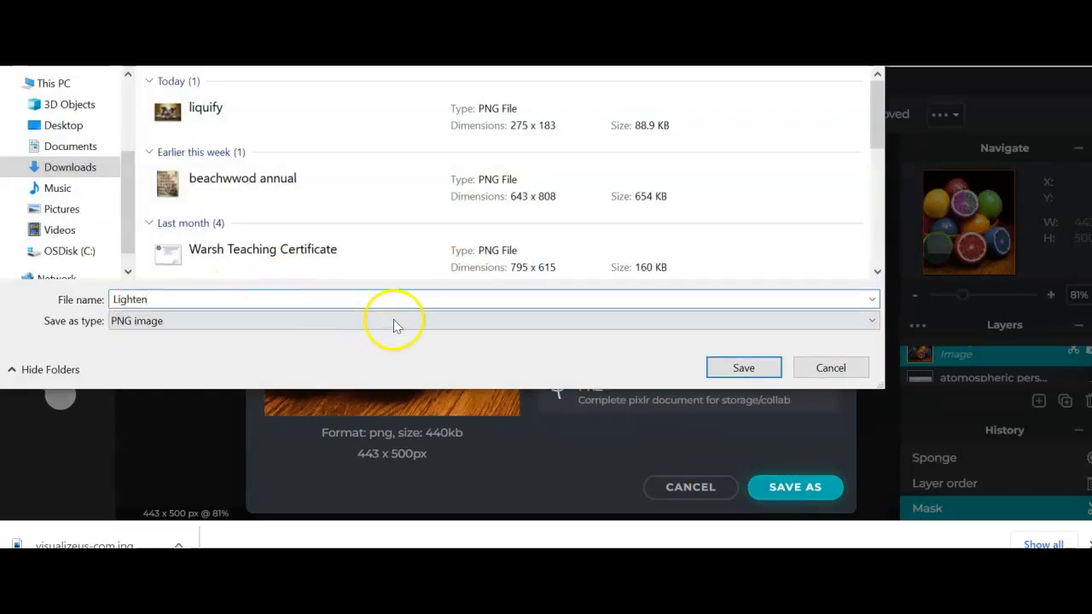
pyautogui.click(742, 367)
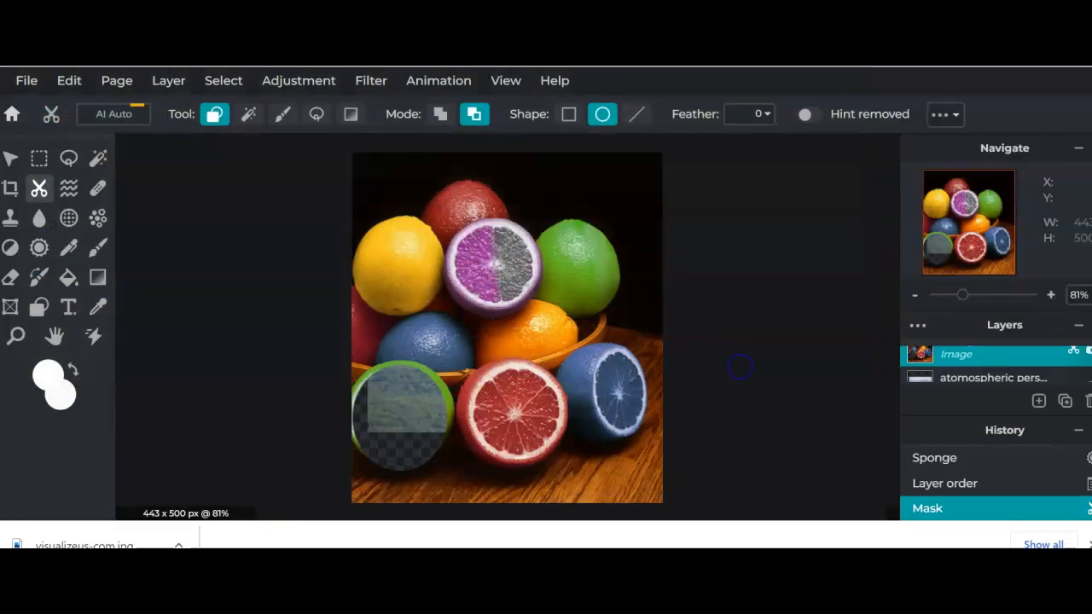